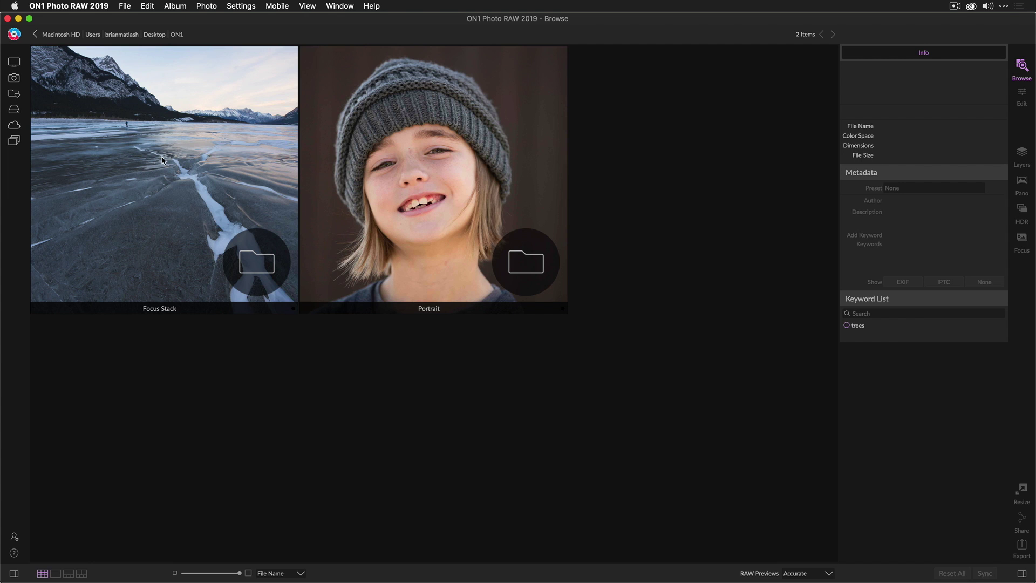
# View the version and credits in the About window, then close it
pyautogui.click(71, 5)
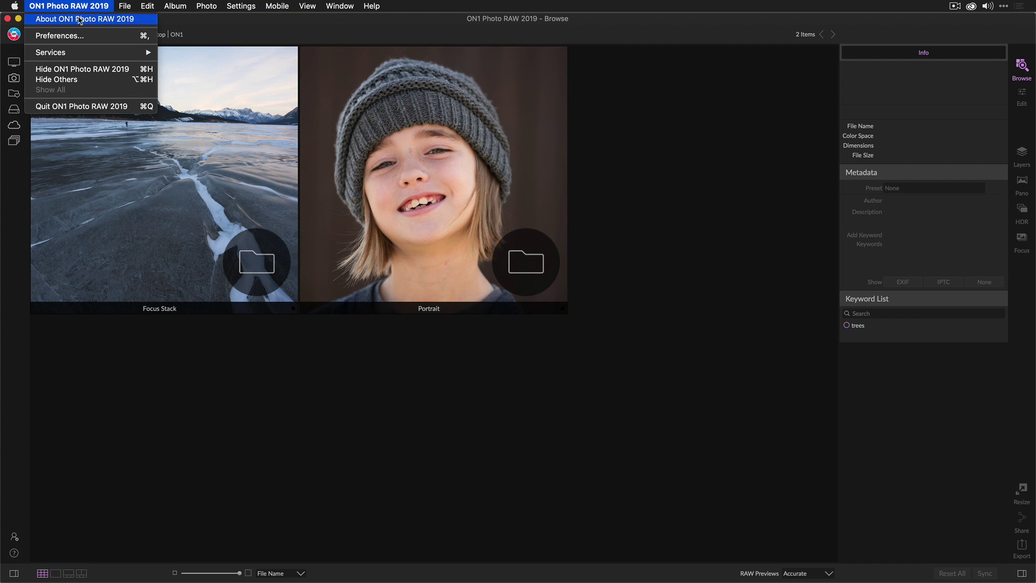
pyautogui.click(73, 18)
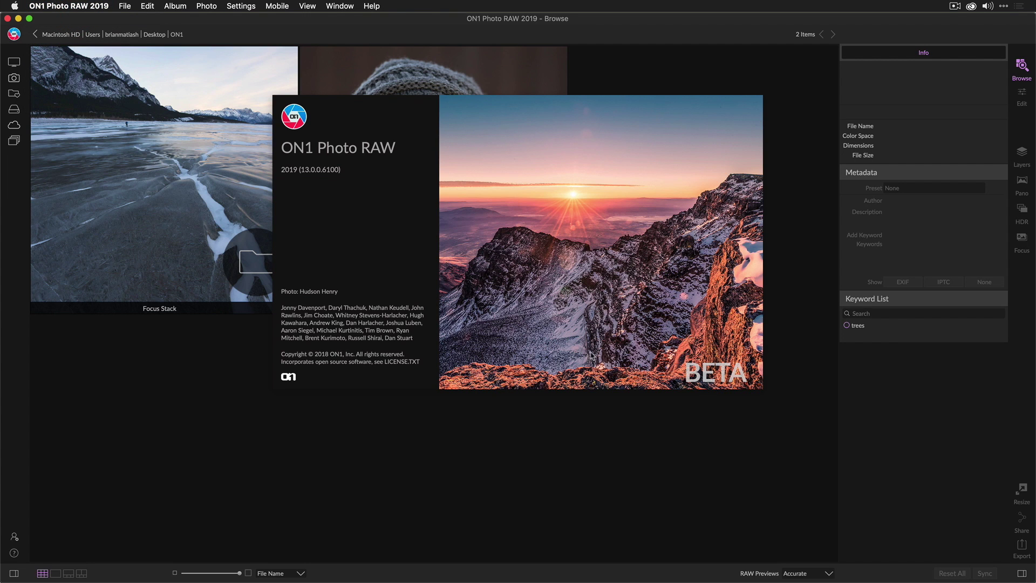
pyautogui.click(689, 327)
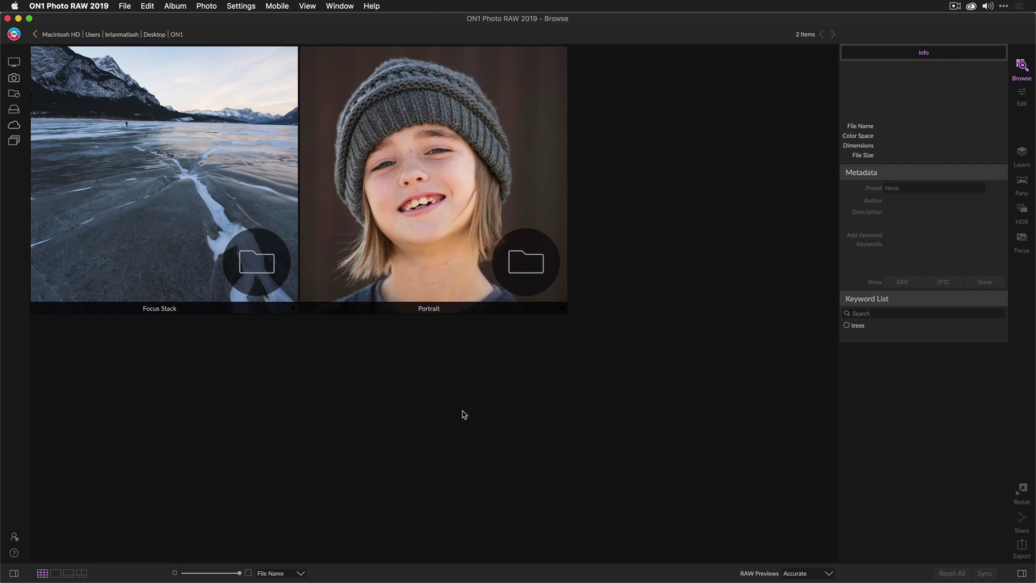
pyautogui.click(464, 415)
# Open the Focus Stack folder's first ice-lake photo, 20180114-MAT03364.arw, at 100%
pyautogui.doubleClick(133, 229)
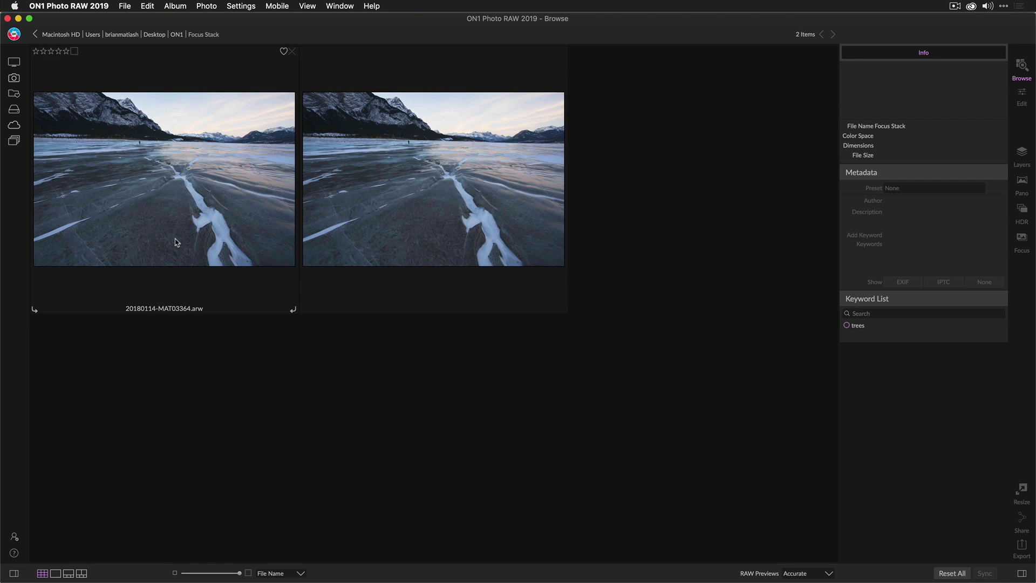
pyautogui.moveTo(164, 180)
pyautogui.doubleClick(194, 219)
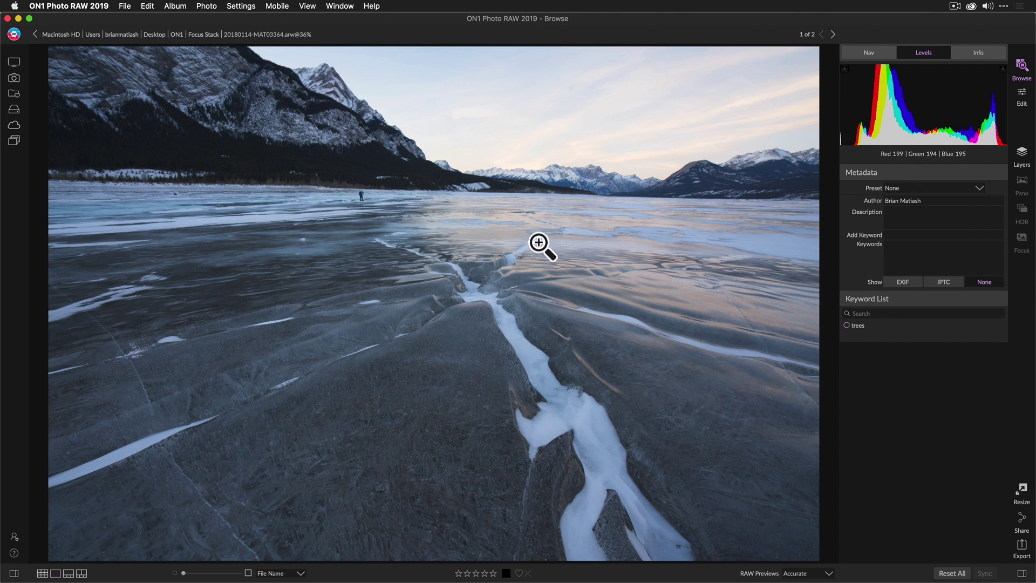
pyautogui.click(426, 476)
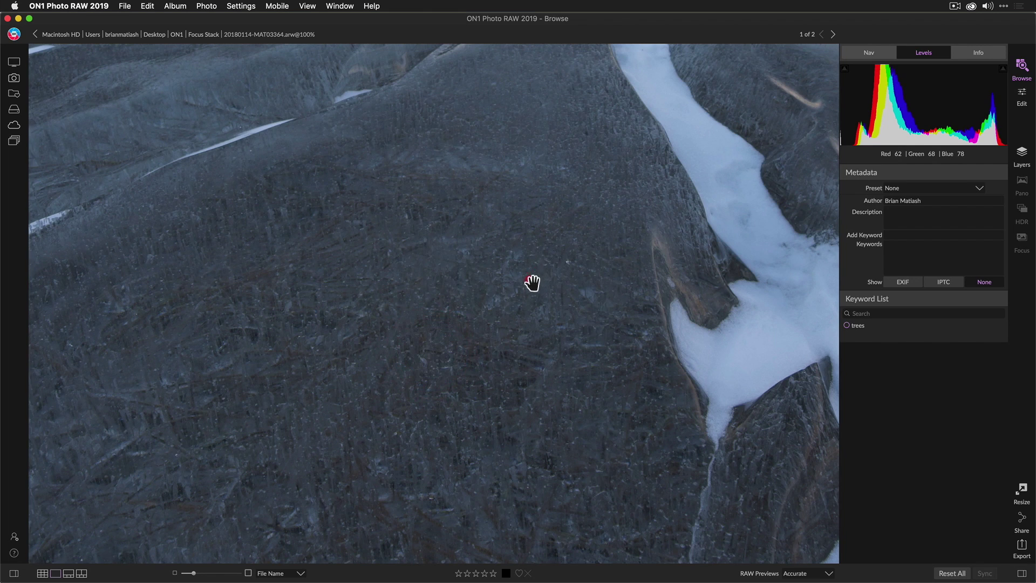
# Pan the 100% view up the snow channel toward the mountains
pyautogui.moveTo(532, 283); pyautogui.dragTo(456, 363)
pyautogui.moveTo(698, 203); pyautogui.dragTo(586, 310)
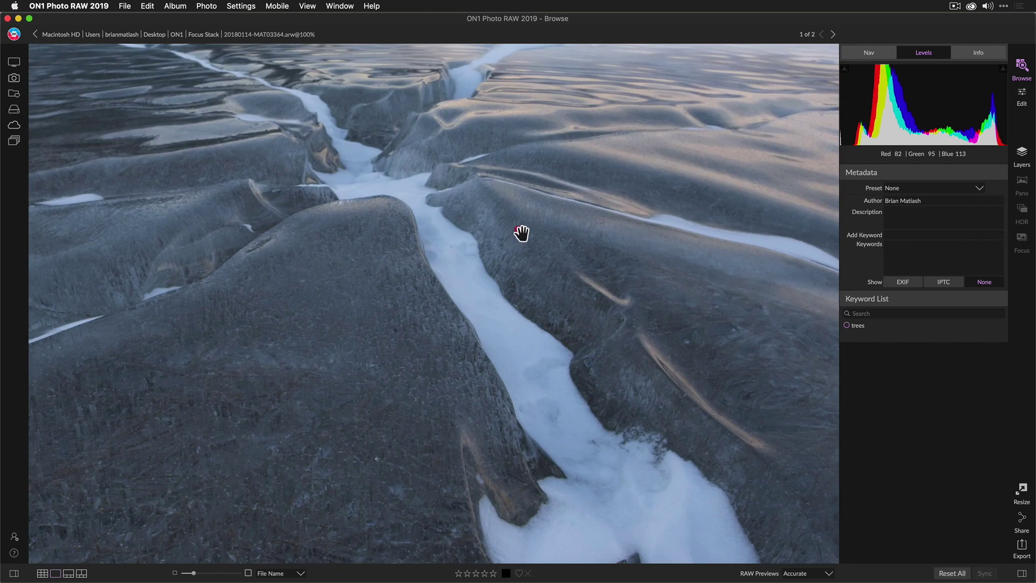
pyautogui.moveTo(521, 232); pyautogui.dragTo(505, 315)
pyautogui.moveTo(546, 201); pyautogui.dragTo(532, 287)
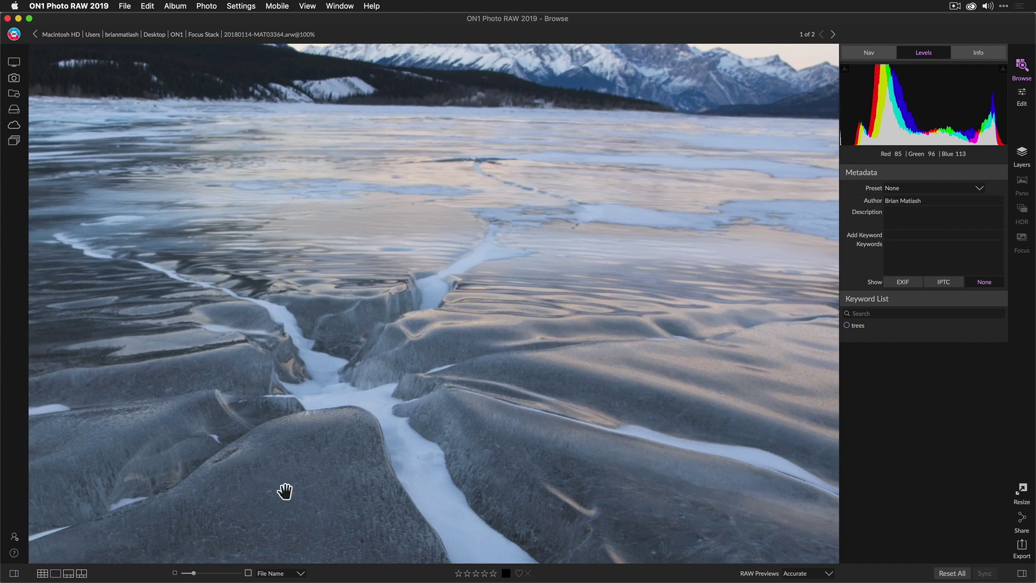
# Center the view on the distant hiker, mountains and sky
pyautogui.click(572, 244)
pyautogui.moveTo(572, 244); pyautogui.dragTo(556, 315)
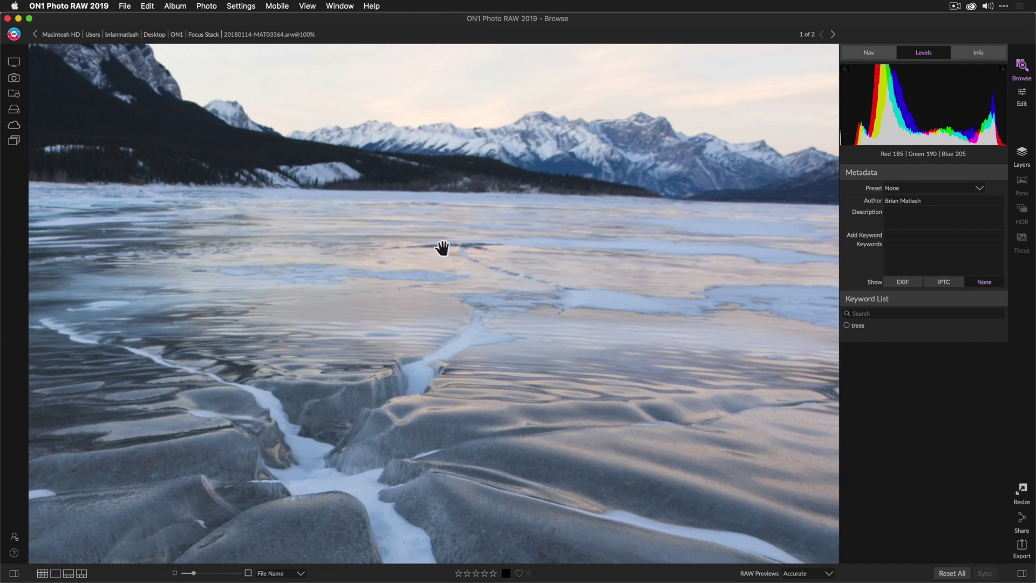
pyautogui.moveTo(440, 248); pyautogui.dragTo(563, 261)
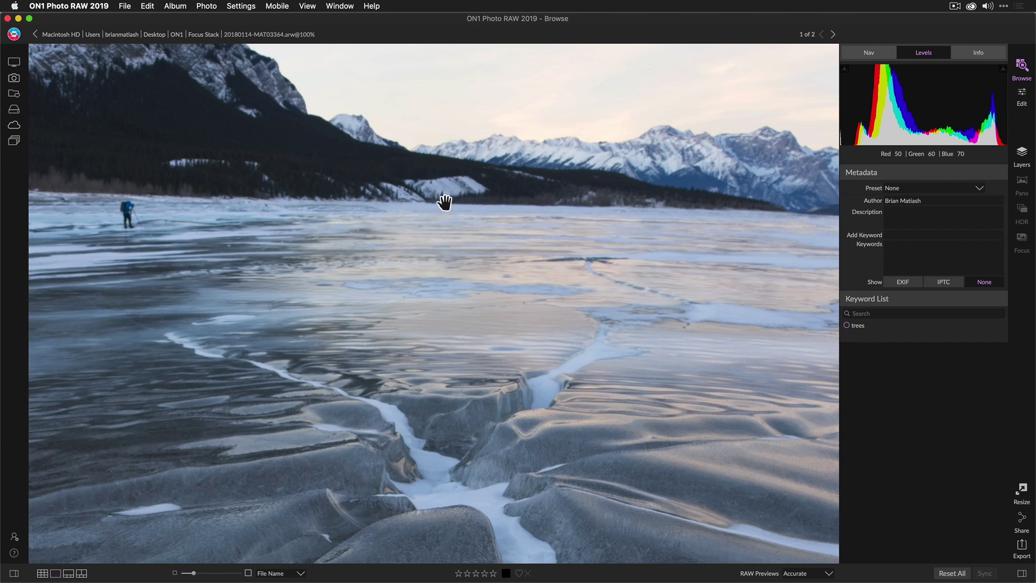
pyautogui.moveTo(445, 201); pyautogui.dragTo(406, 219)
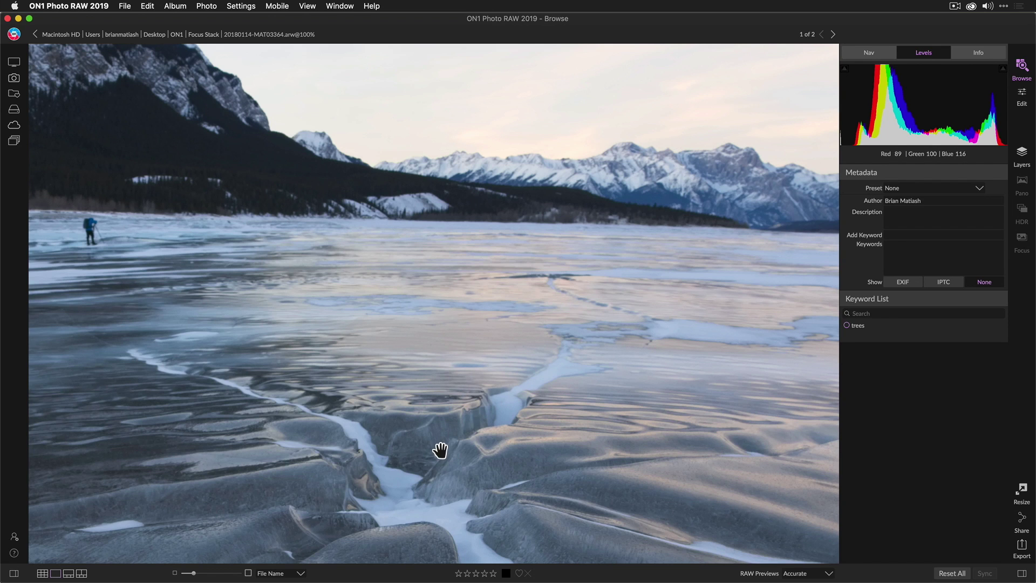
# Check the first ice photo's Info and Levels, then inspect it at 100%, panning to the mountains
pyautogui.click(977, 55)
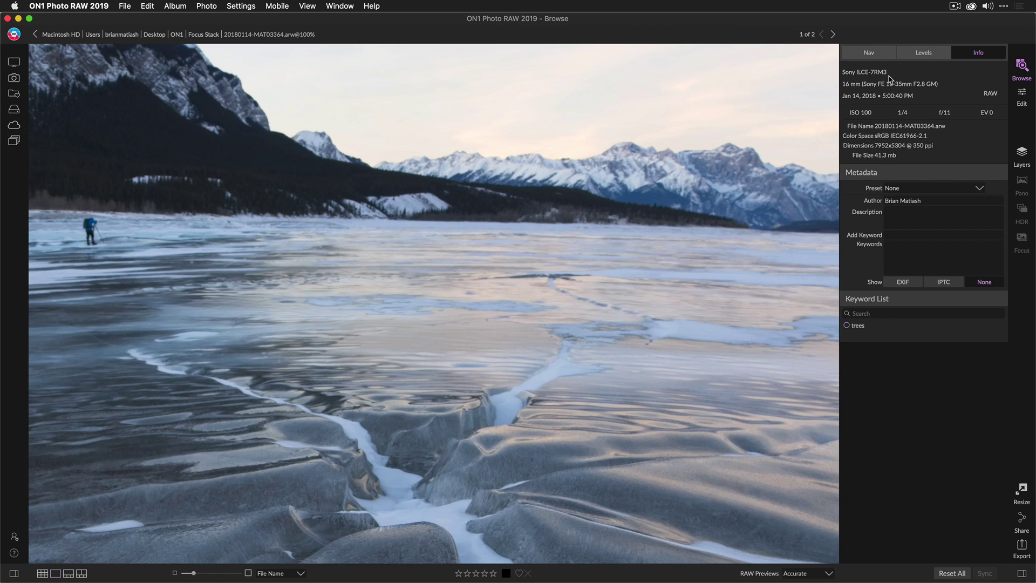
pyautogui.click(916, 55)
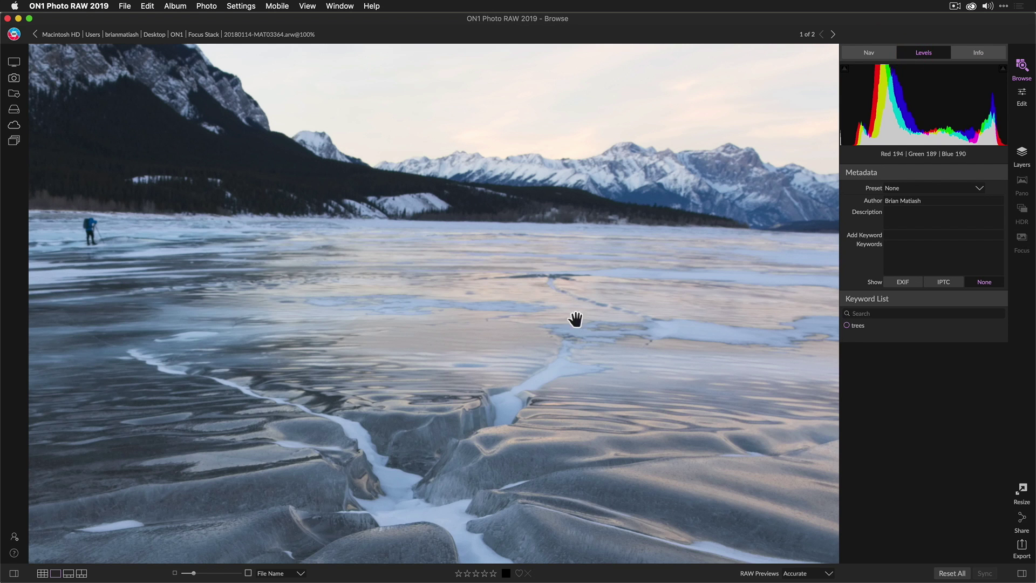
pyautogui.click(535, 328)
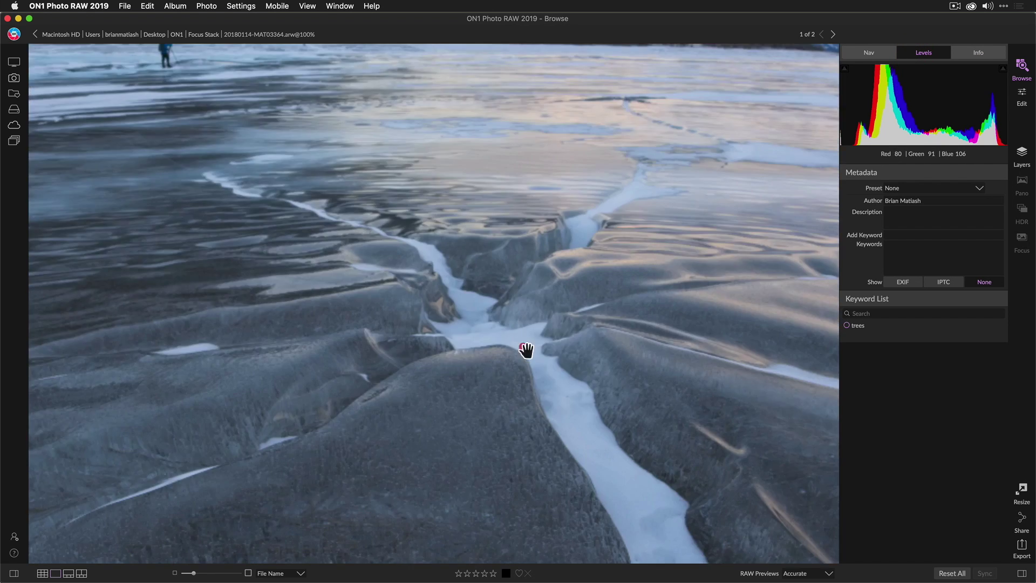
pyautogui.click(525, 350)
pyautogui.click(518, 405)
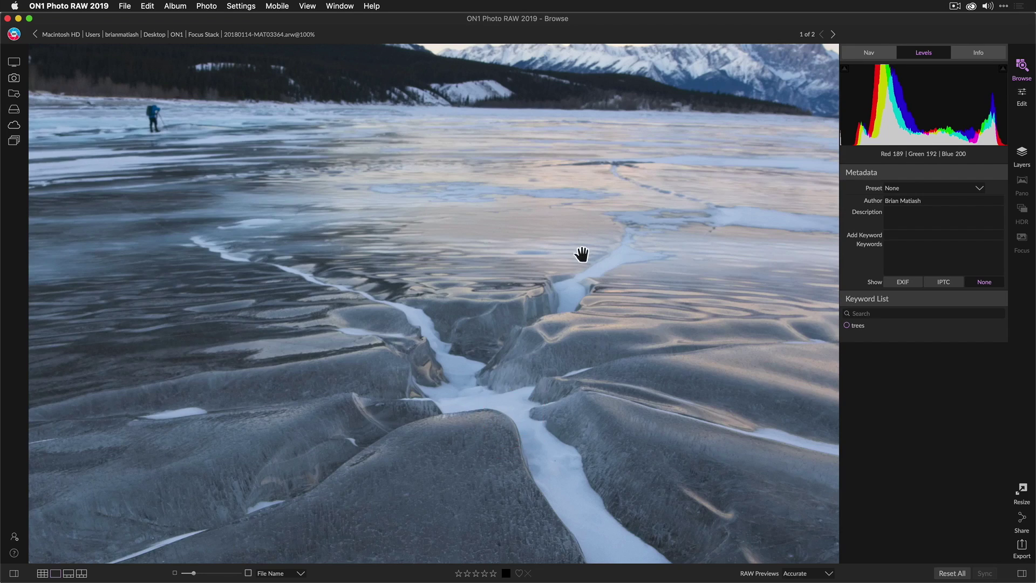
pyautogui.moveTo(581, 255); pyautogui.dragTo(442, 413)
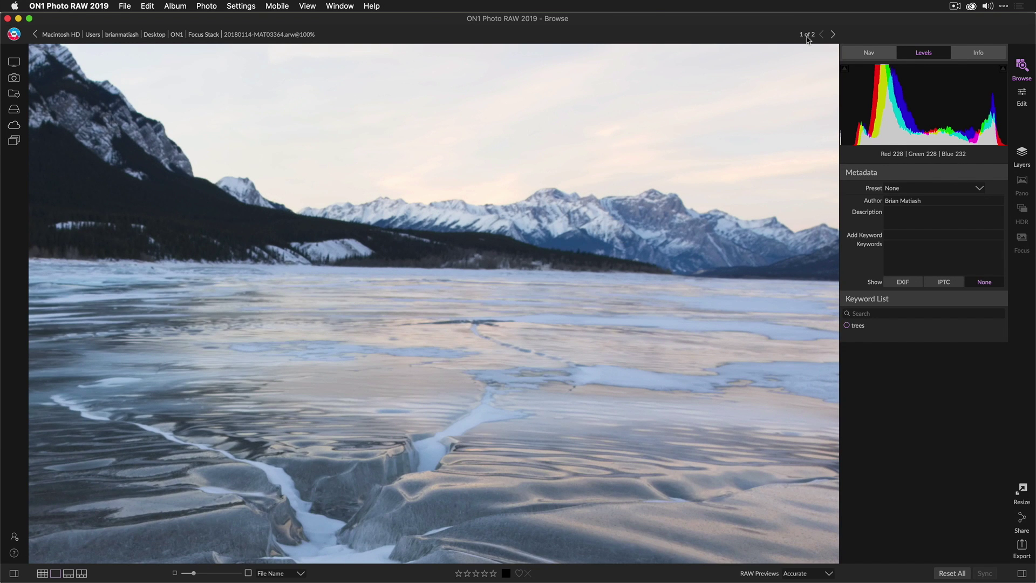
# View the second photo at 100% with the skier, compare both, then show the grid
pyautogui.click(833, 35)
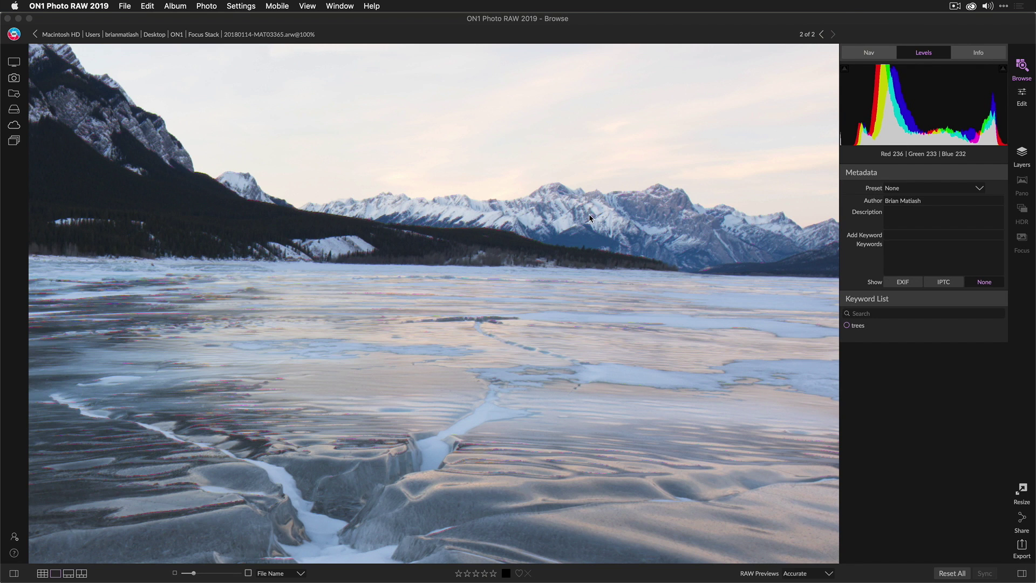
pyautogui.click(517, 270)
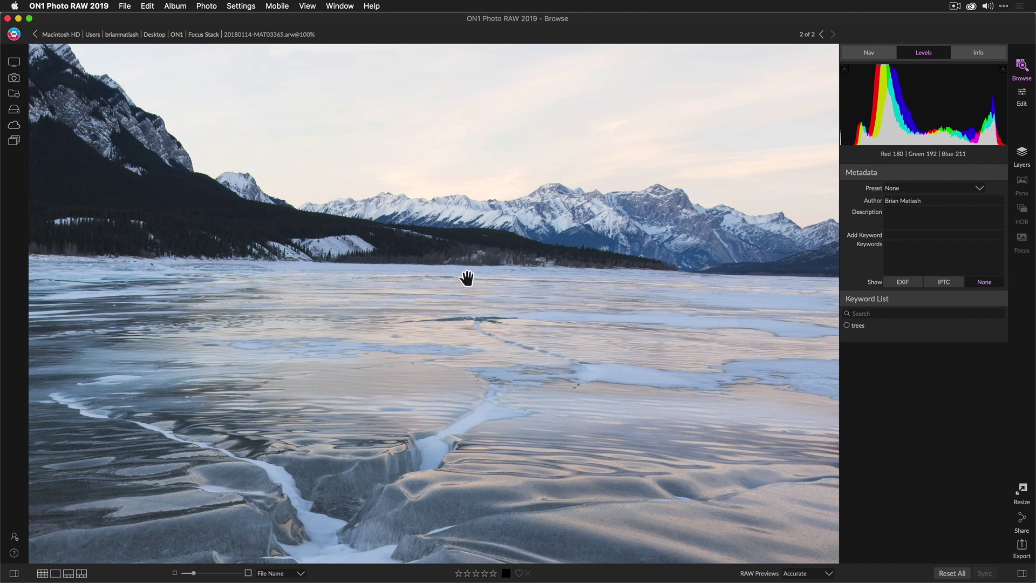
pyautogui.moveTo(463, 278); pyautogui.dragTo(525, 276)
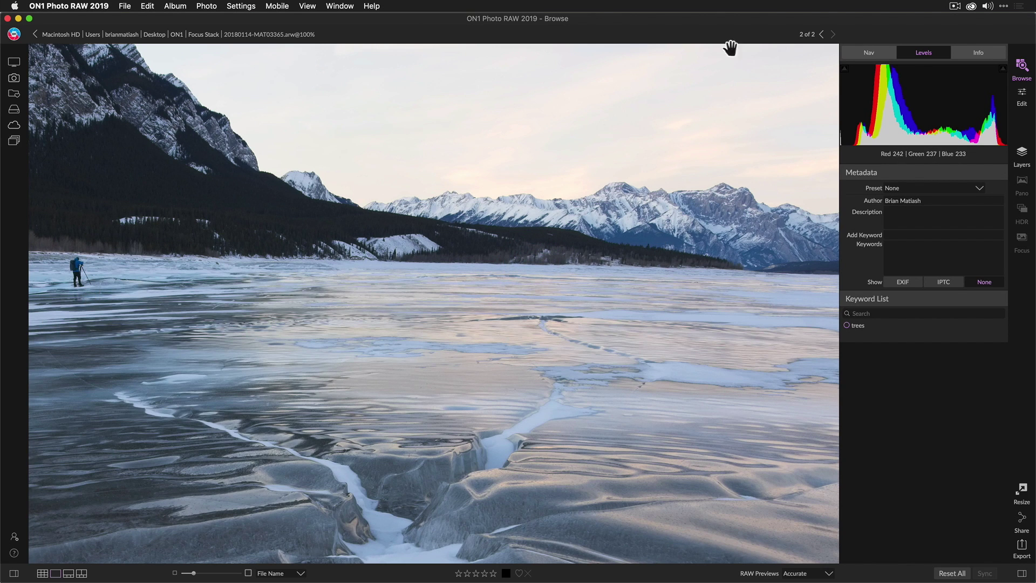
pyautogui.click(820, 36)
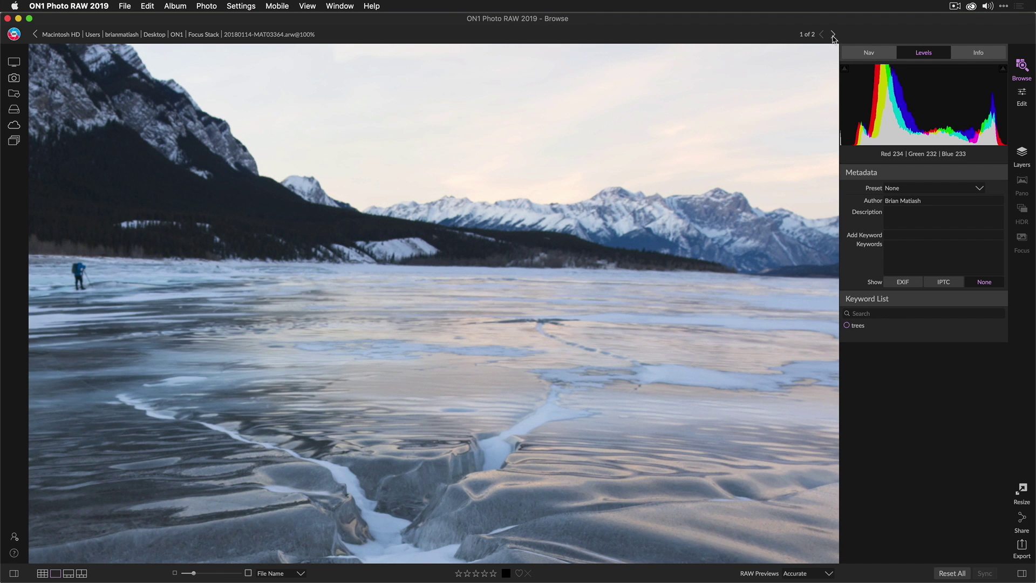
pyautogui.click(834, 36)
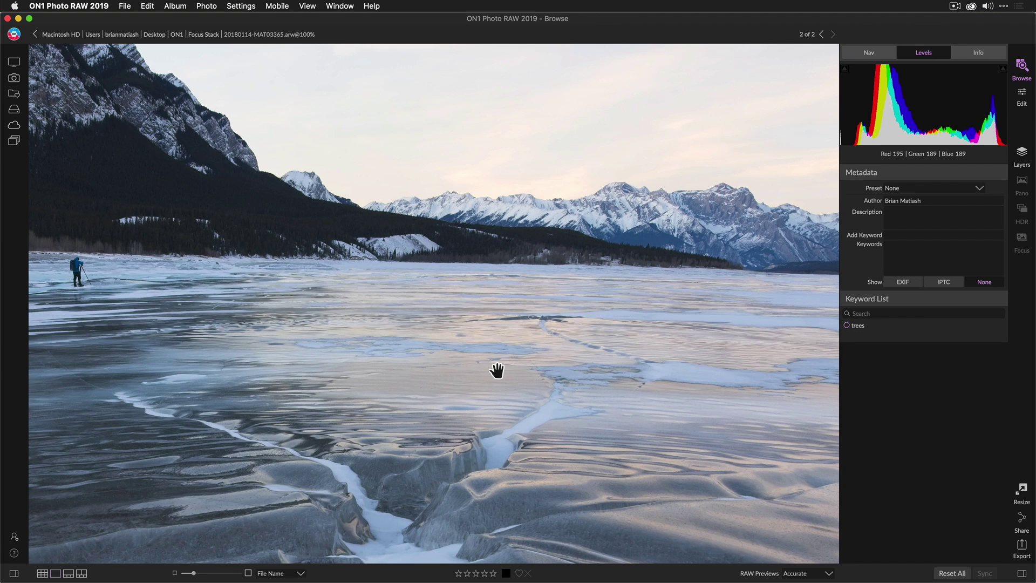
pyautogui.press('g')
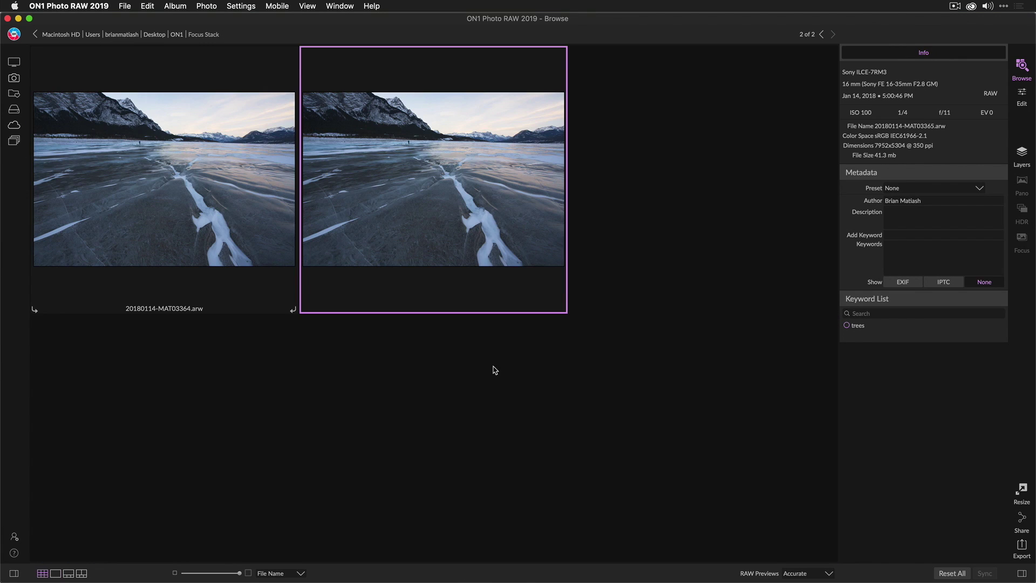
# Select both frozen-lake frames, start Focus stacking and acknowledge the beta warning
pyautogui.moveTo(164, 179)
pyautogui.keyDown('shift'); pyautogui.click(214, 217); pyautogui.keyUp('shift')
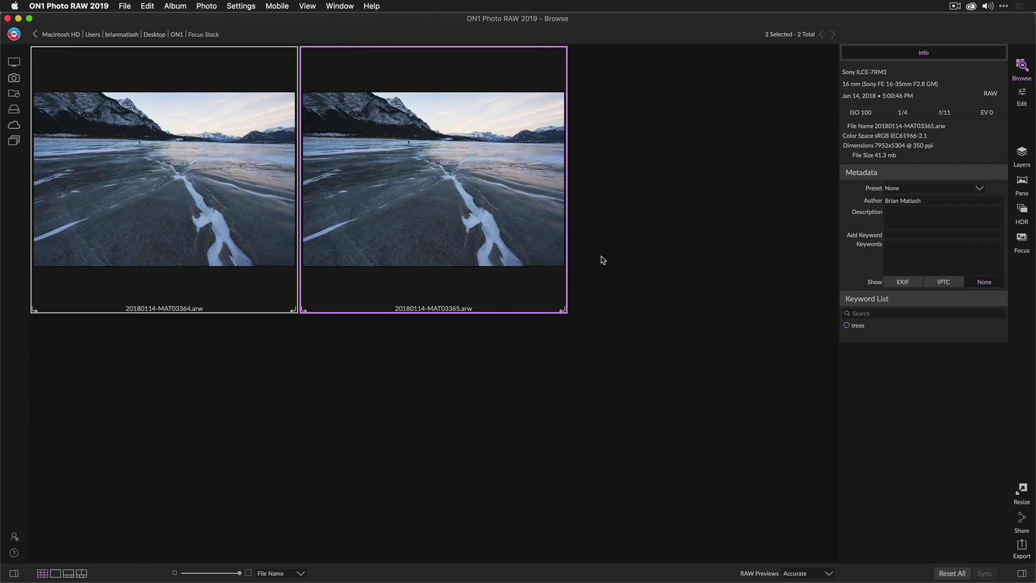
pyautogui.click(1021, 240)
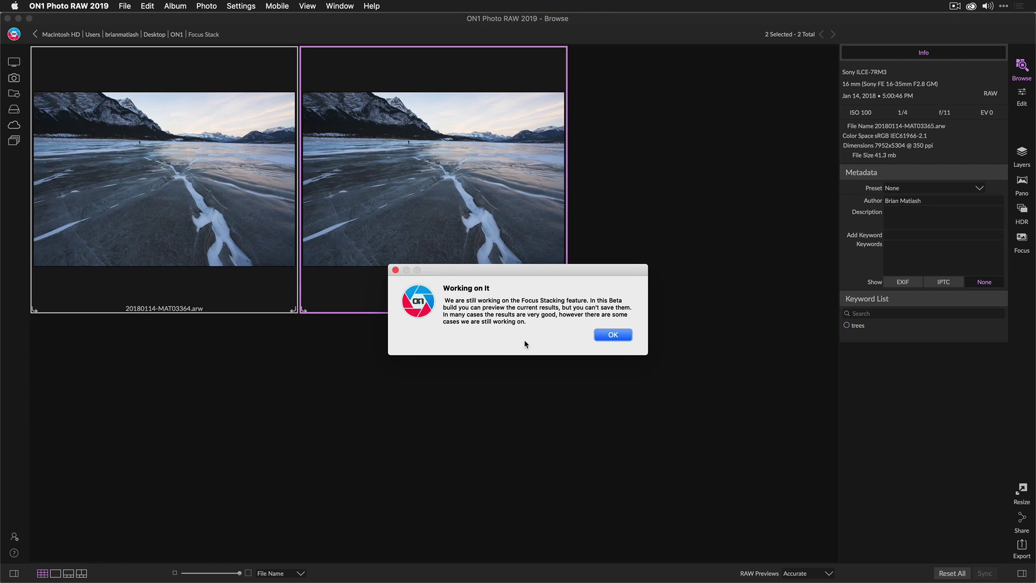
pyautogui.click(610, 337)
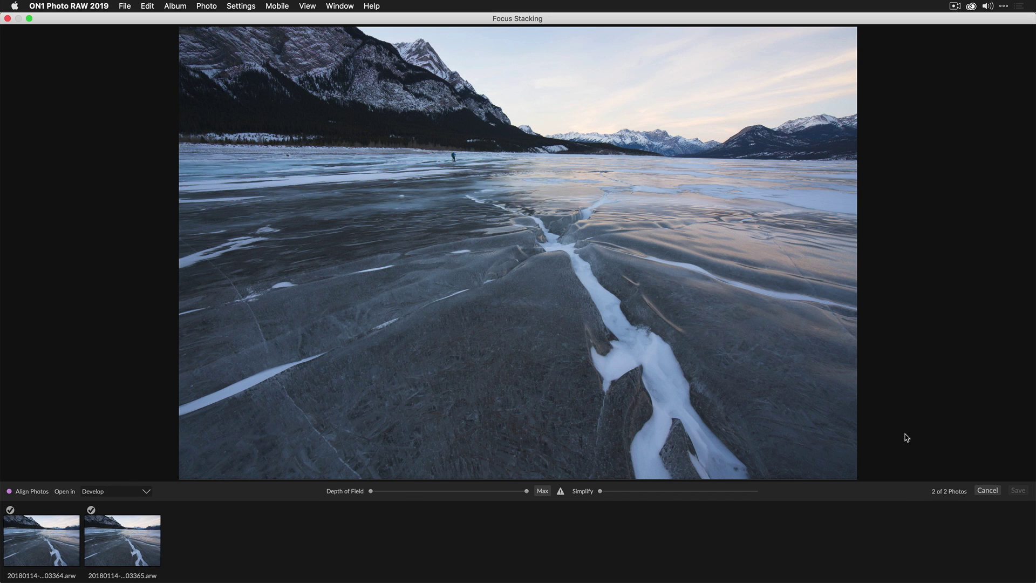
pyautogui.click(988, 491)
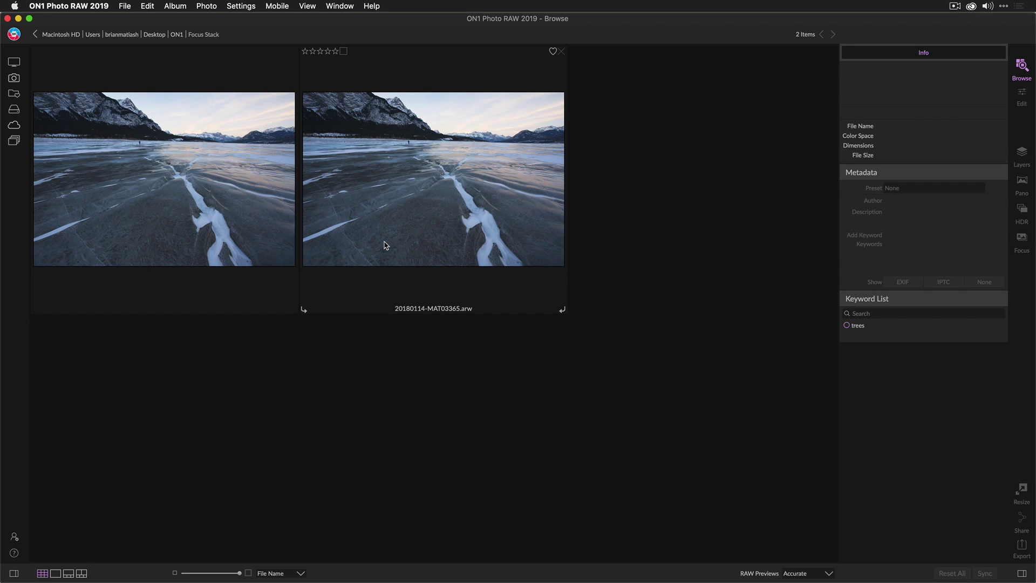
pyautogui.moveTo(164, 178)
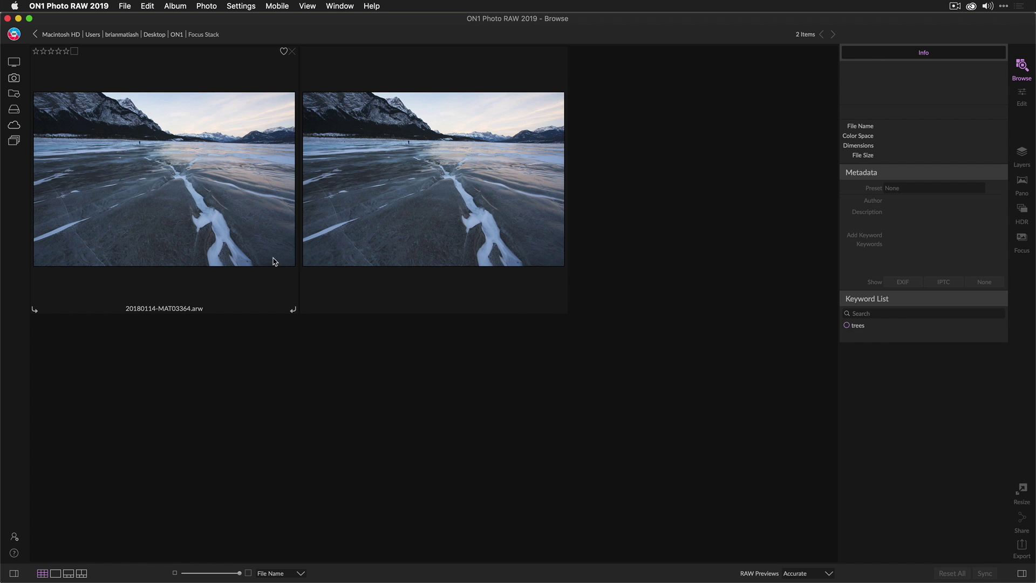
# Compare both ice photos at 100%, return to fit view, then go up to the ON1 folder
pyautogui.doubleClick(202, 185)
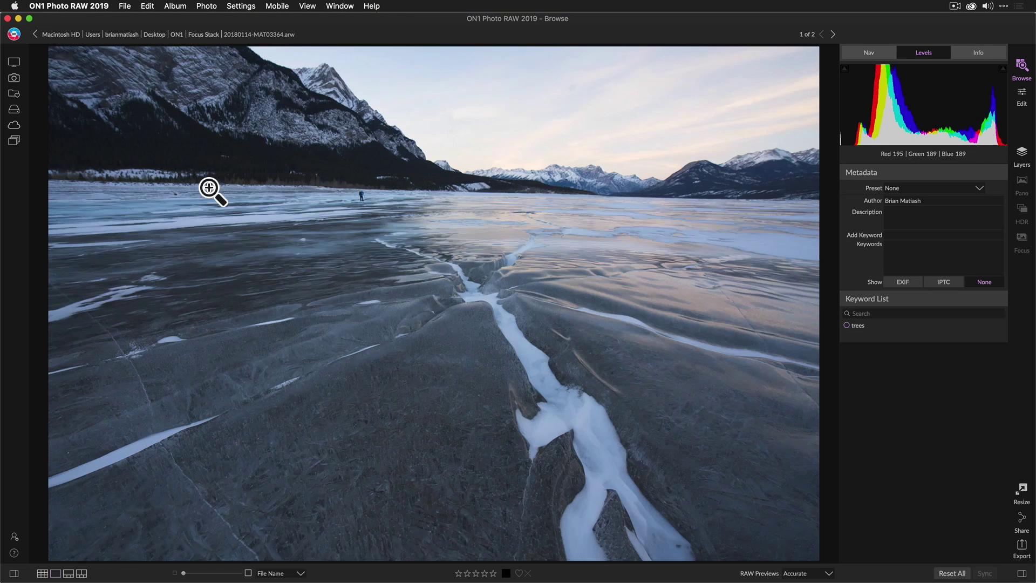
pyautogui.click(561, 179)
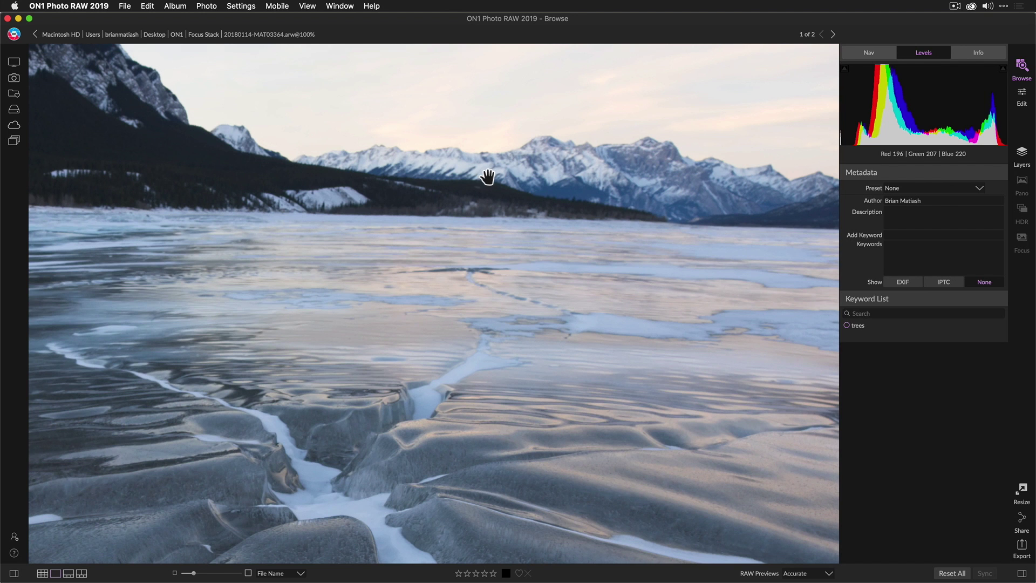
pyautogui.click(829, 34)
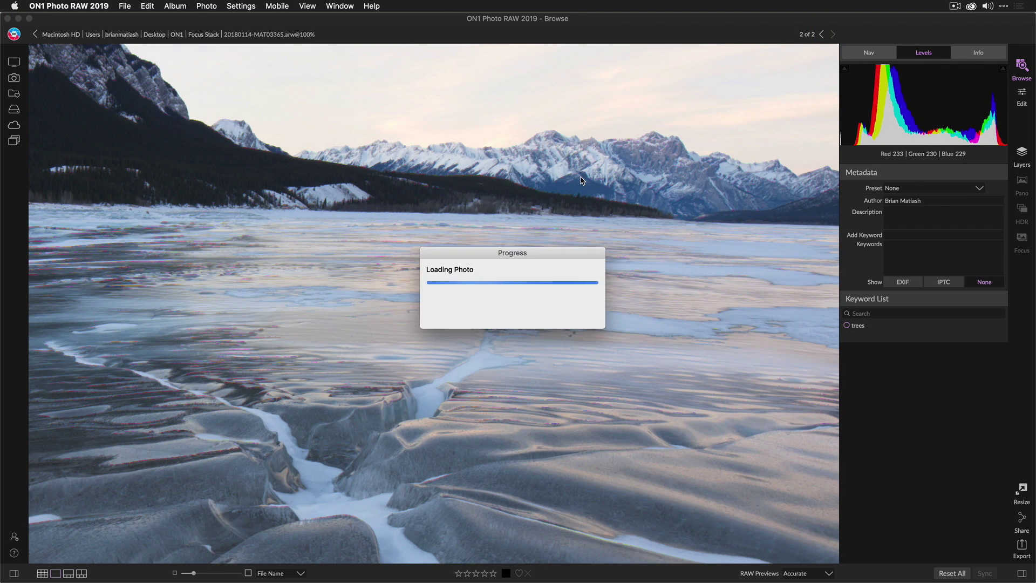
pyautogui.click(462, 401)
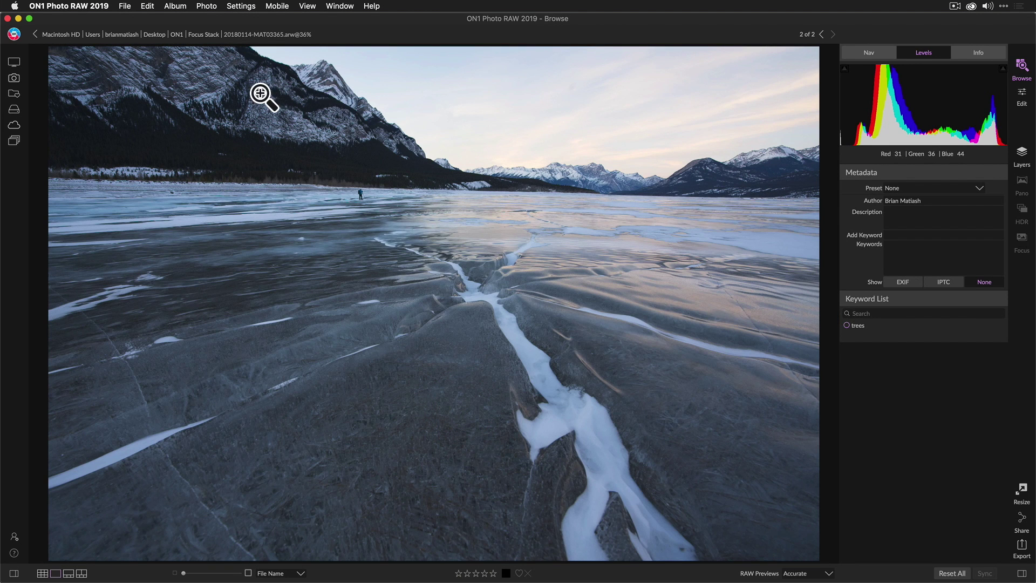
pyautogui.click(176, 35)
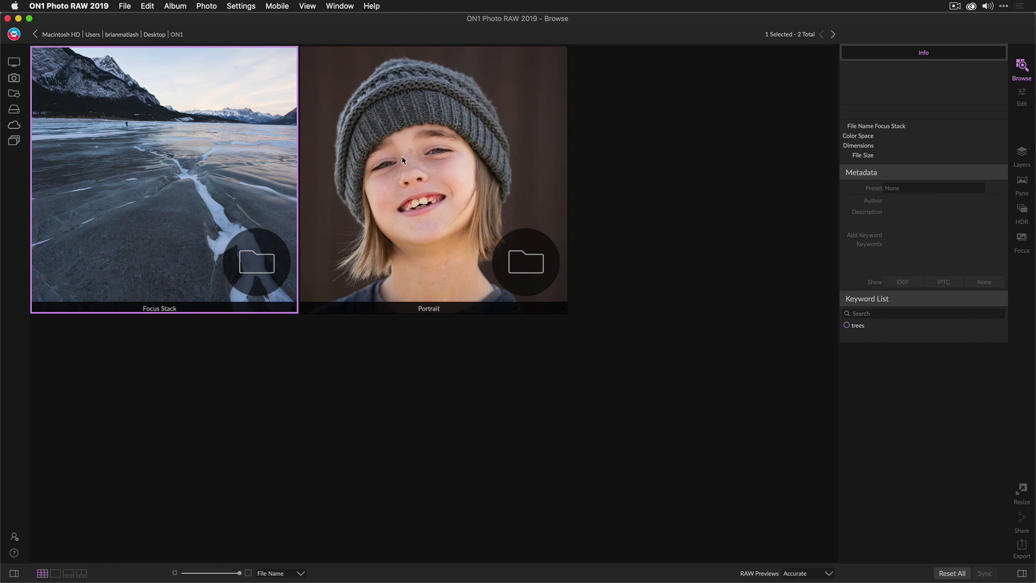
# Open the Portrait folder and the knit-hat girl's portrait in detail view
pyautogui.doubleClick(430, 195)
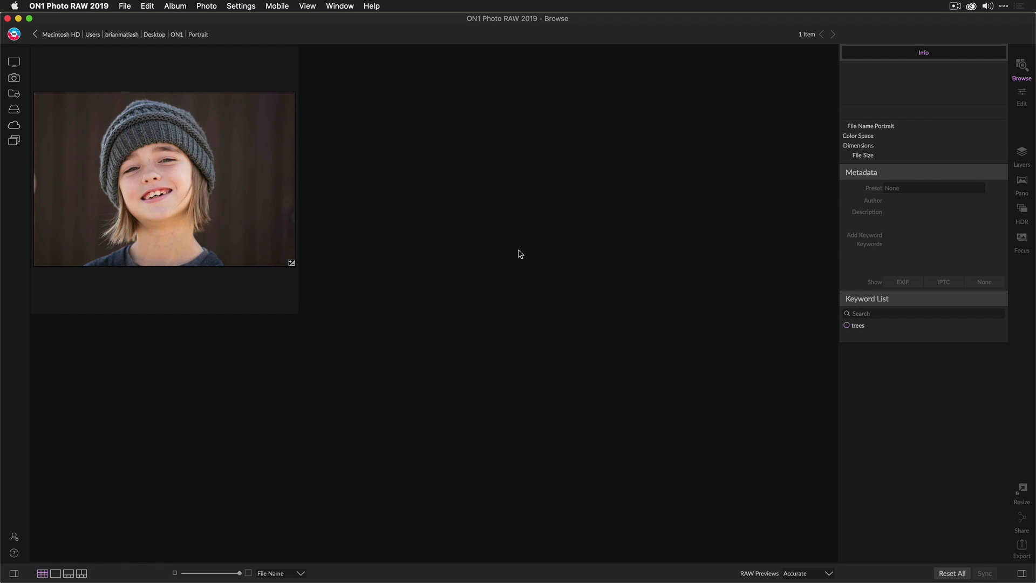
pyautogui.doubleClick(223, 213)
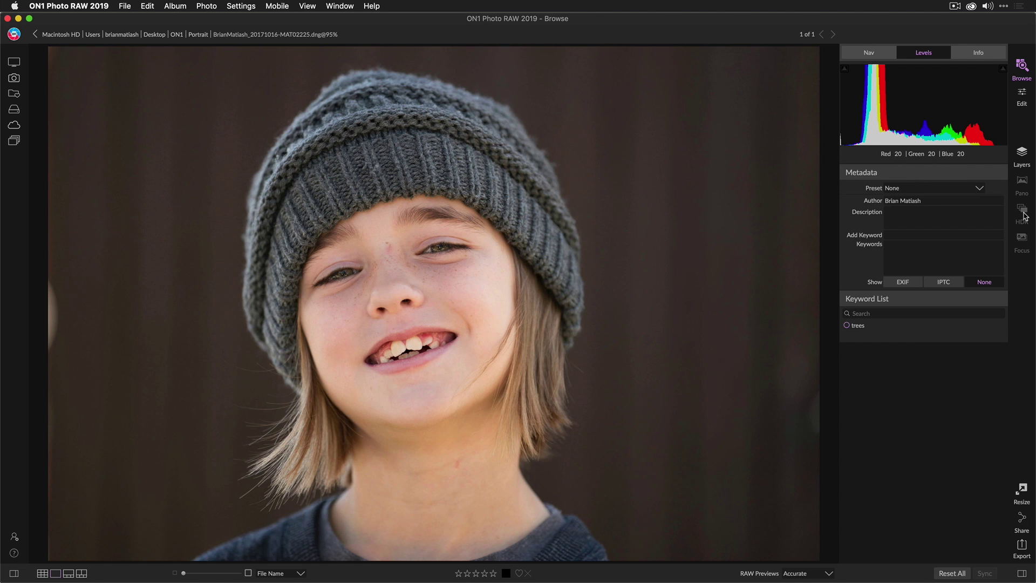
pyautogui.click(1022, 96)
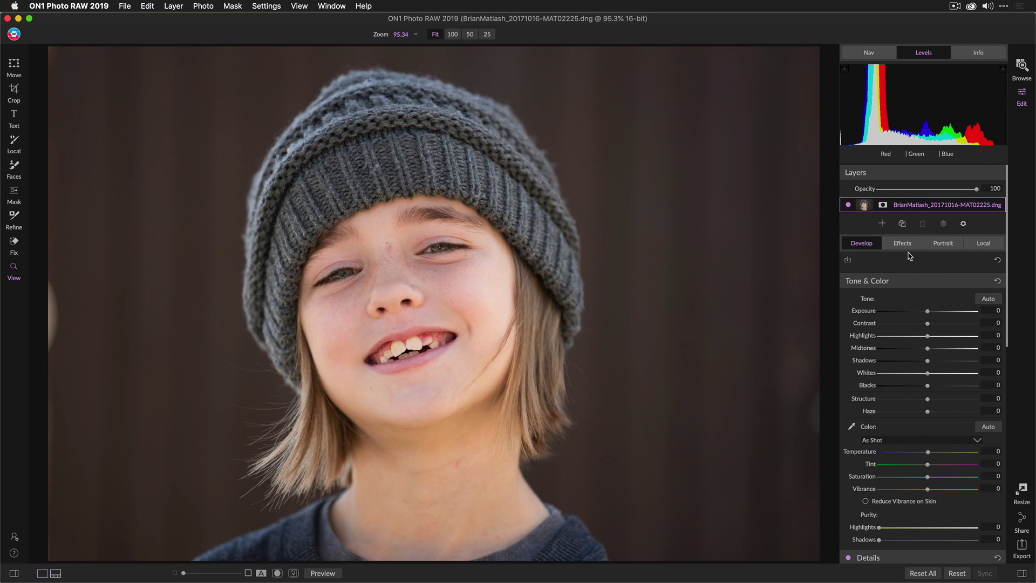
pyautogui.scroll(-3, 908, 256)
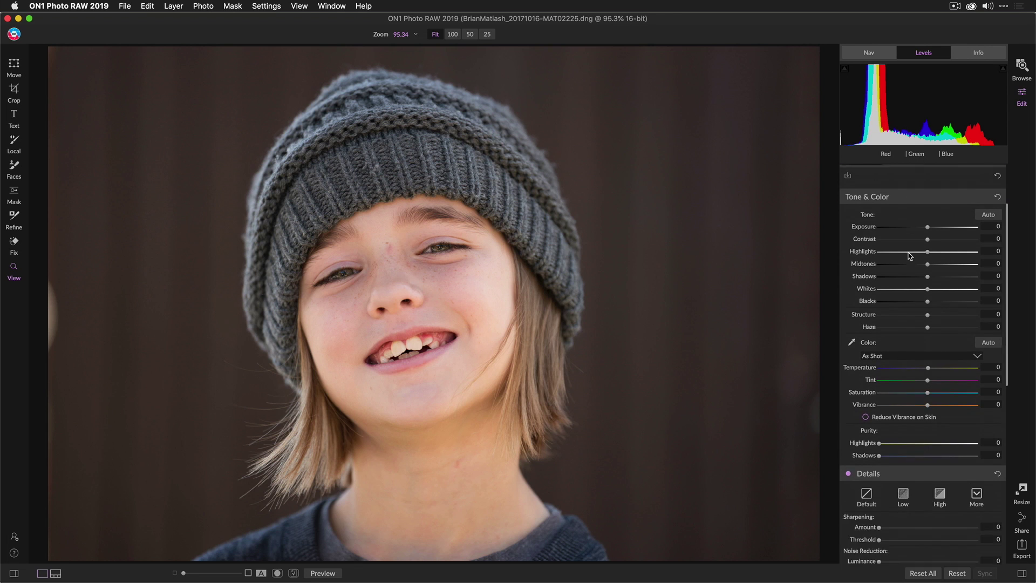
pyautogui.scroll(-3, 909, 255)
pyautogui.scroll(2, 908, 256)
pyautogui.scroll(2, 909, 256)
pyautogui.scroll(2, 909, 256)
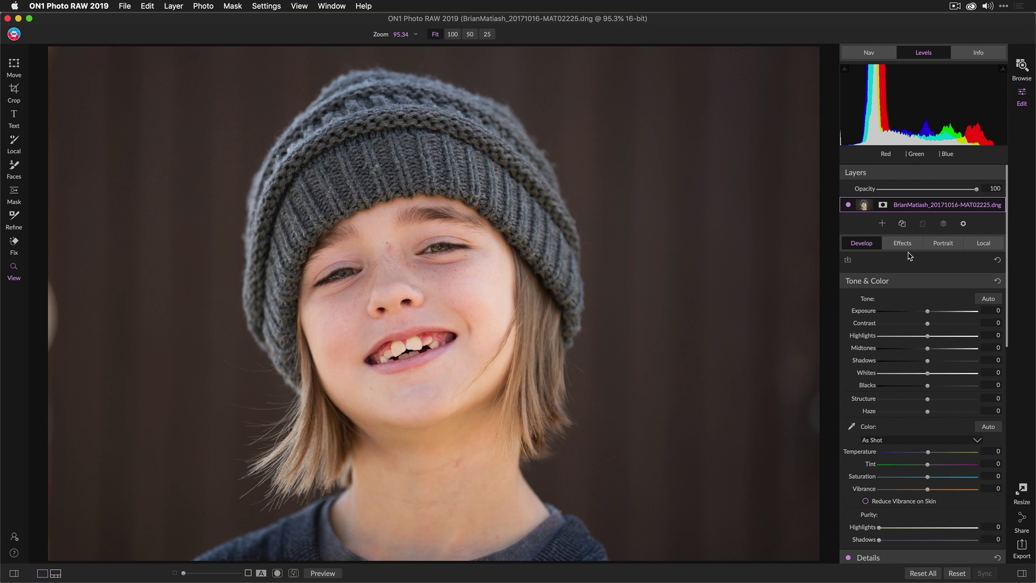
# Place a freeform crop overlay on the knit-hat portrait
pyautogui.click(13, 90)
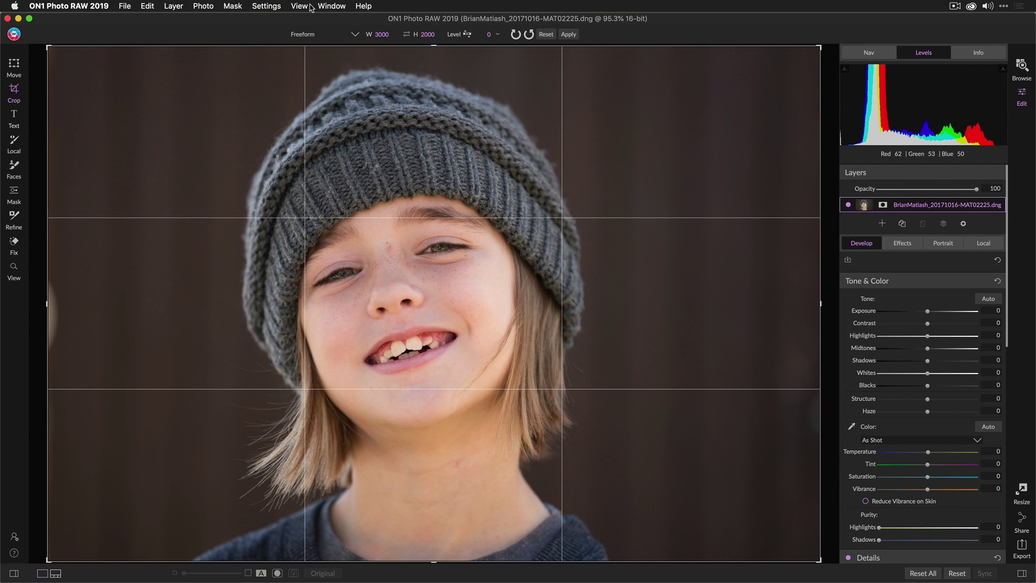
# Crop the portrait at Original Ratio, trimming the edges slightly, and apply it
pyautogui.click(312, 34)
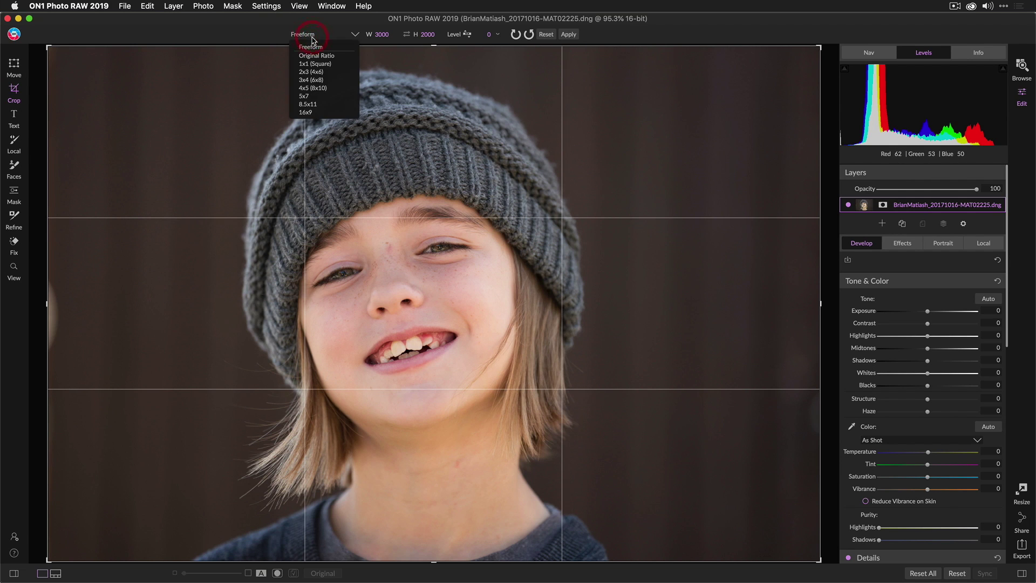
pyautogui.click(315, 55)
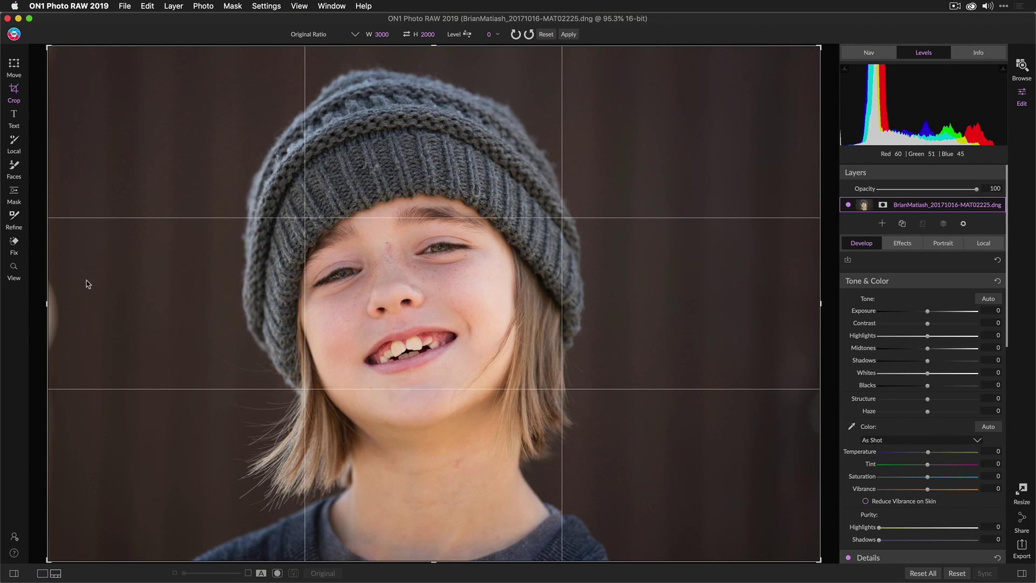
pyautogui.moveTo(49, 308); pyautogui.dragTo(53, 304)
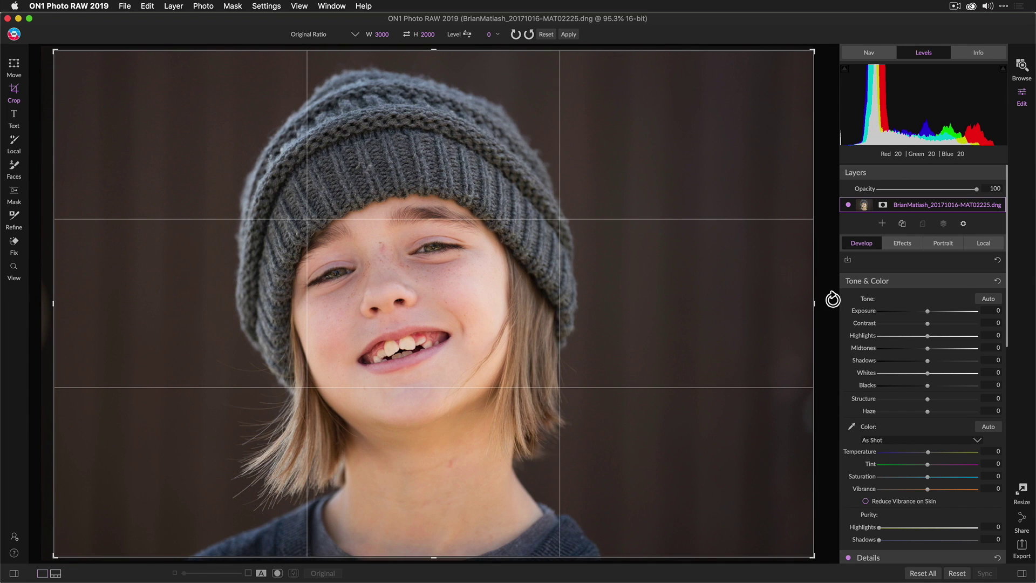
pyautogui.moveTo(813, 307); pyautogui.dragTo(800, 309)
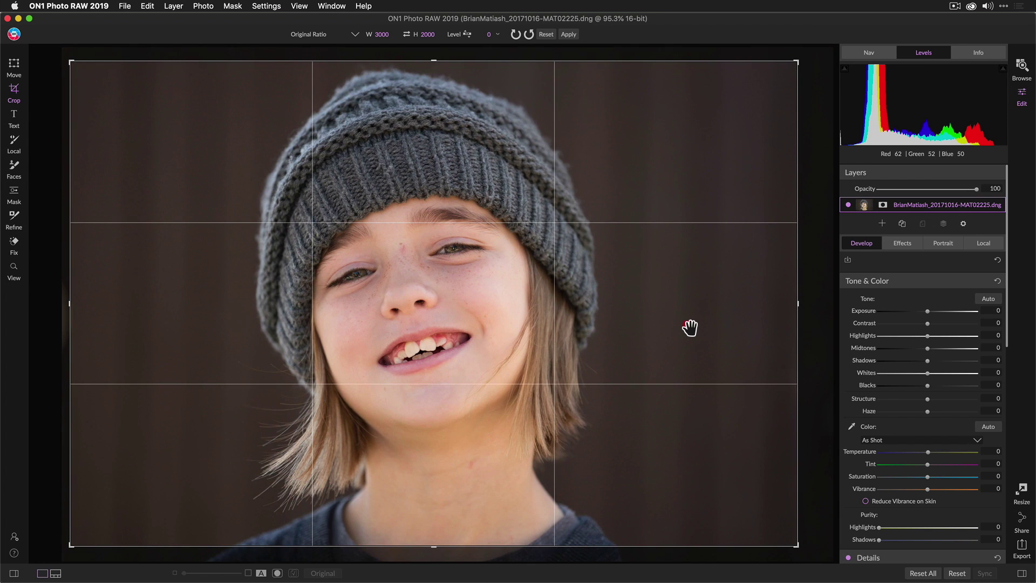
pyautogui.click(568, 35)
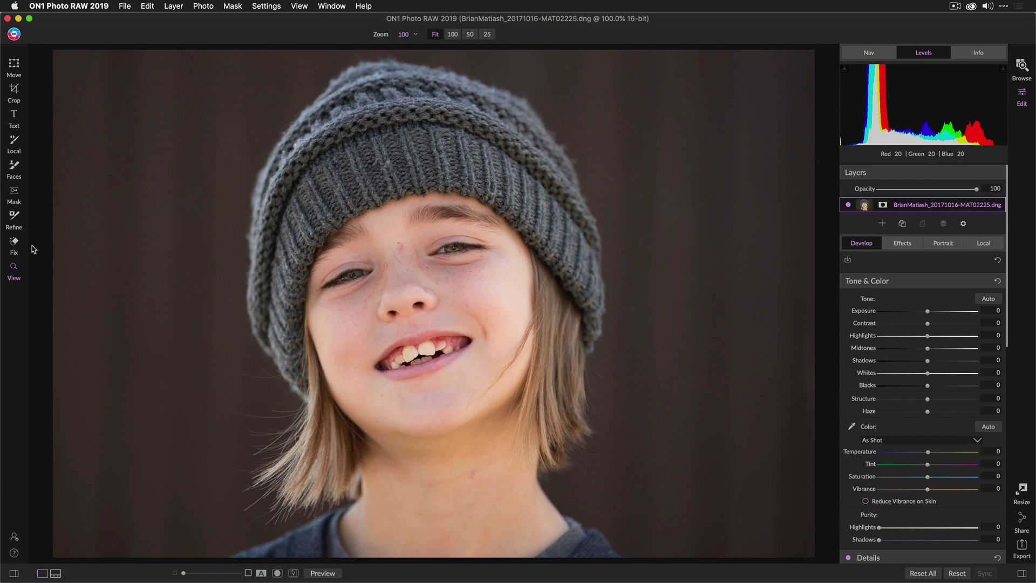
# Remove the neck blemish and forehead freckle with the Fix brush
pyautogui.click(14, 245)
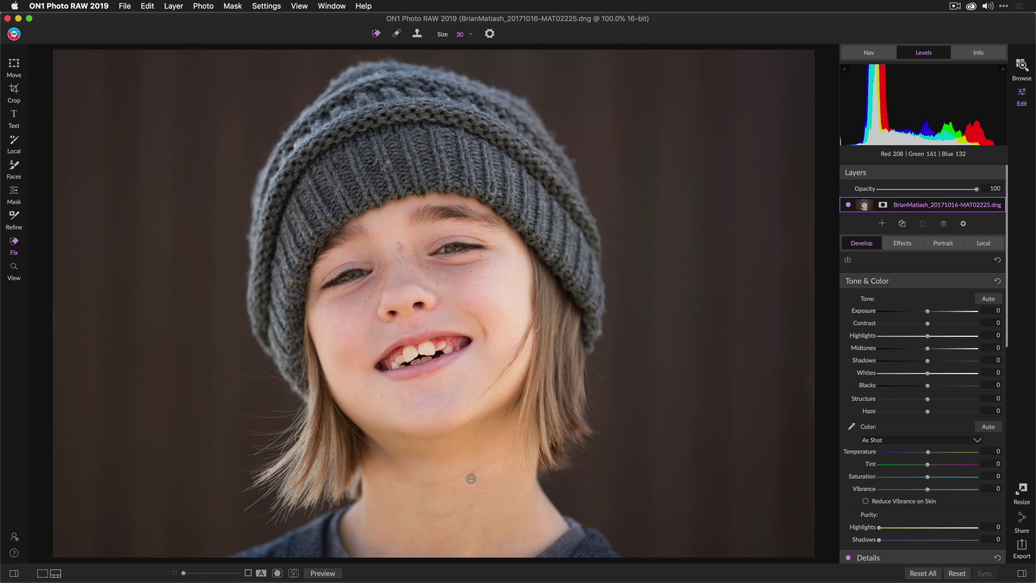
pyautogui.moveTo(471, 479); pyautogui.dragTo(474, 471)
pyautogui.click(399, 248)
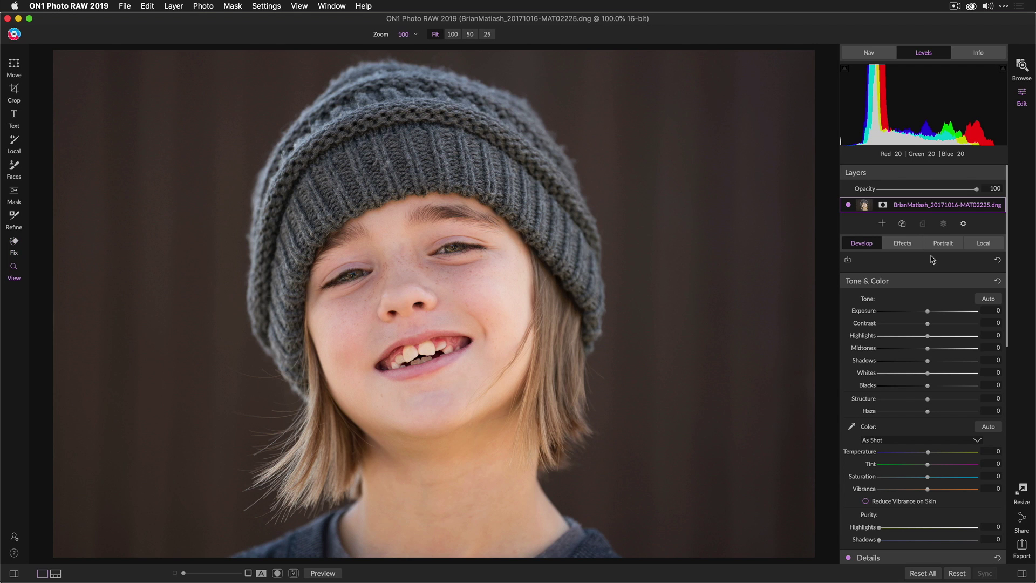
# Mark the center of each eye in the Portrait filter
pyautogui.click(943, 248)
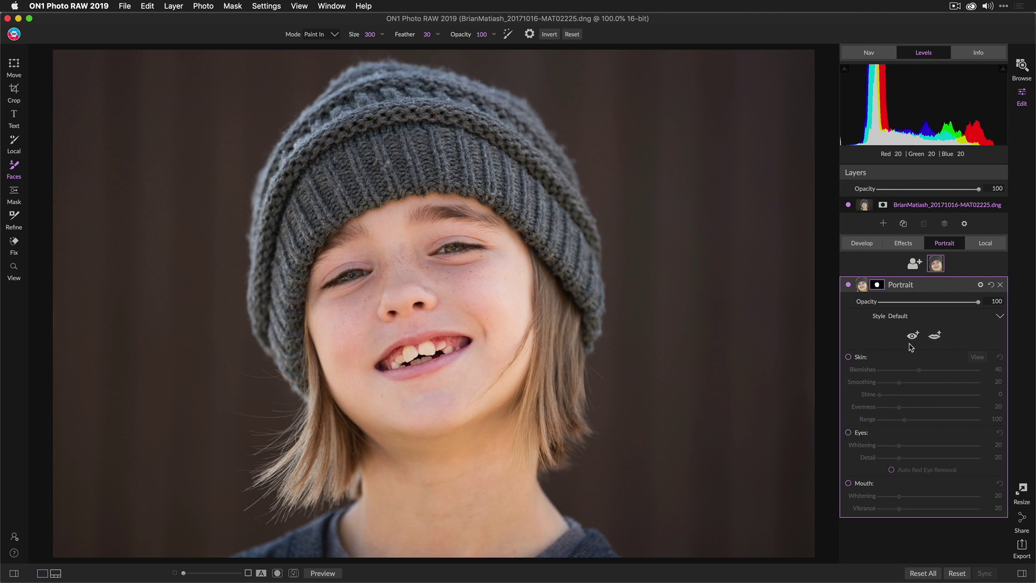
pyautogui.click(912, 337)
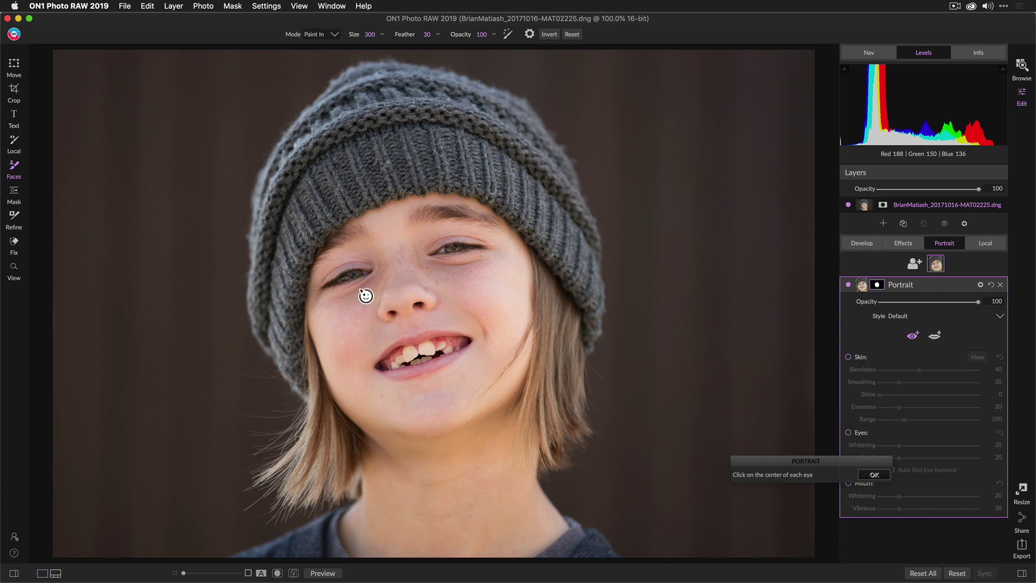
pyautogui.click(352, 277)
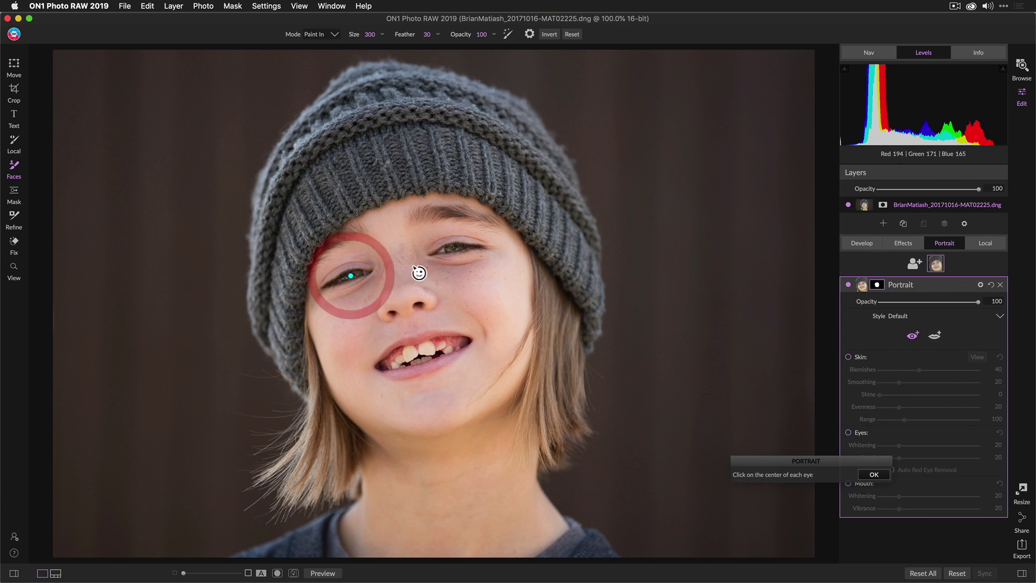
pyautogui.click(457, 248)
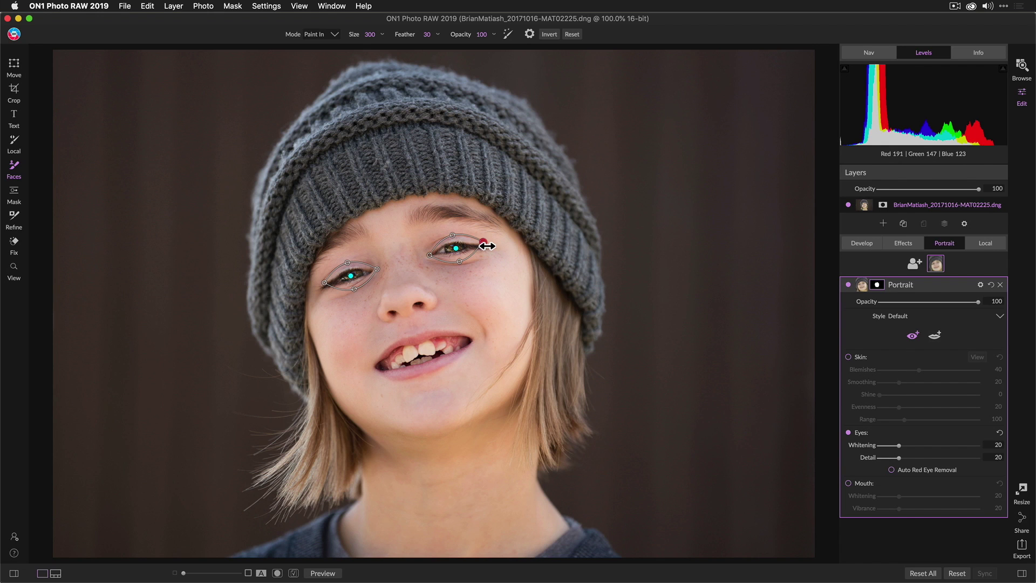
# Fit both eye outlines and set eye Whitening to 51 and Detail to 23
pyautogui.moveTo(487, 246); pyautogui.dragTo(487, 253)
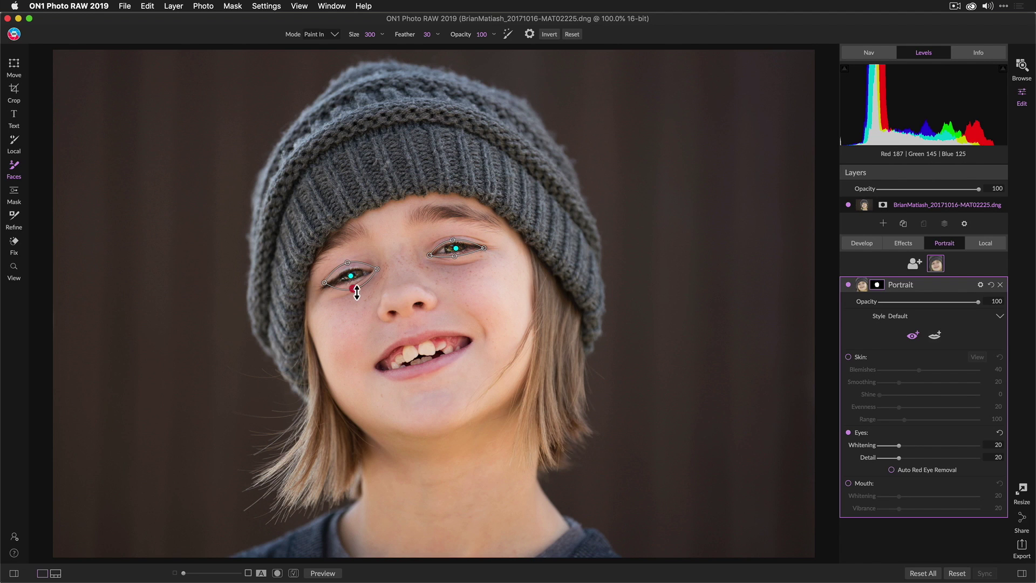
pyautogui.moveTo(357, 292)
pyautogui.mouseDown()
pyautogui.moveTo(378, 278)
pyautogui.moveTo(323, 295)
pyautogui.moveTo(350, 274)
pyautogui.mouseUp()
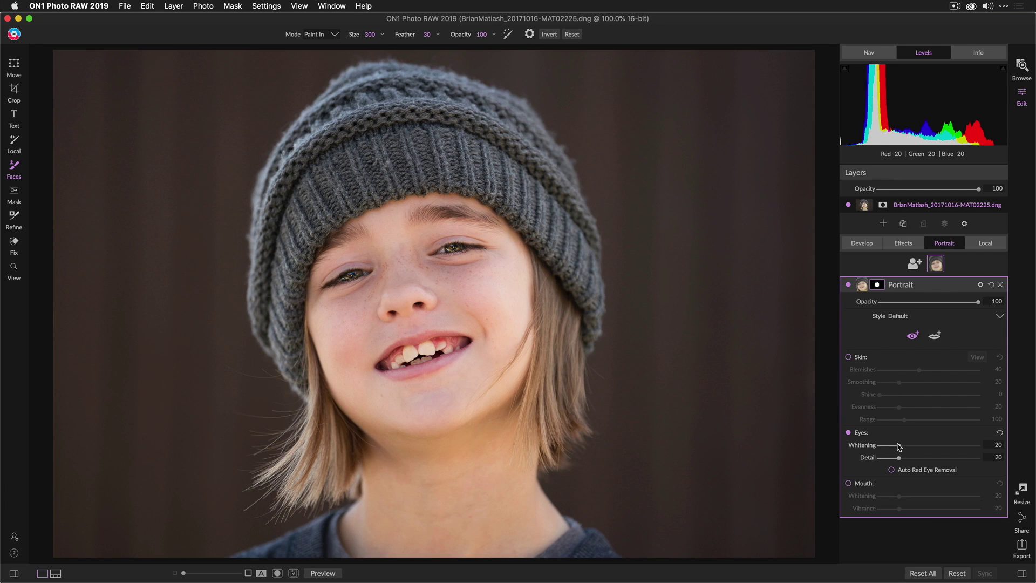
pyautogui.moveTo(899, 447)
pyautogui.mouseDown()
pyautogui.moveTo(861, 457)
pyautogui.moveTo(945, 465)
pyautogui.mouseUp()
pyautogui.moveTo(945, 466)
pyautogui.mouseDown()
pyautogui.moveTo(892, 461)
pyautogui.moveTo(905, 462)
pyautogui.mouseUp()
# Mark both mouth corners, fit the lip outline, and enable mouth Whitening and Vibrance at 20
pyautogui.click(935, 336)
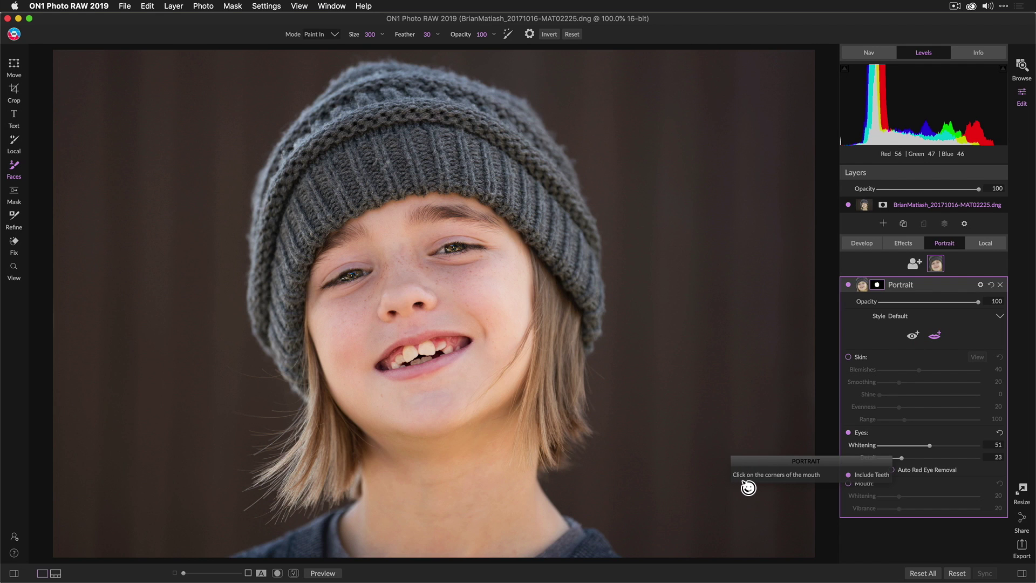
pyautogui.click(376, 370)
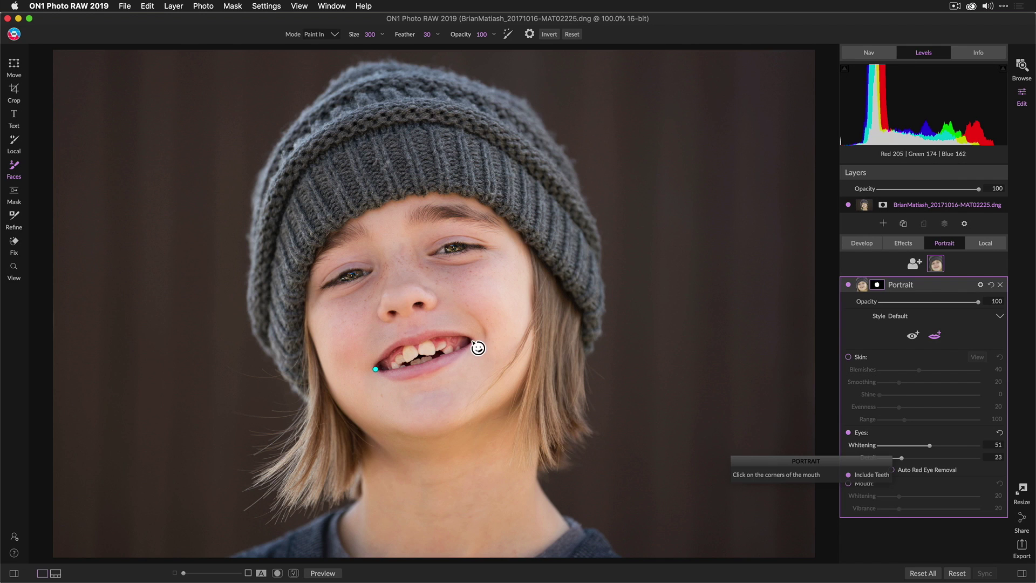
pyautogui.click(476, 347)
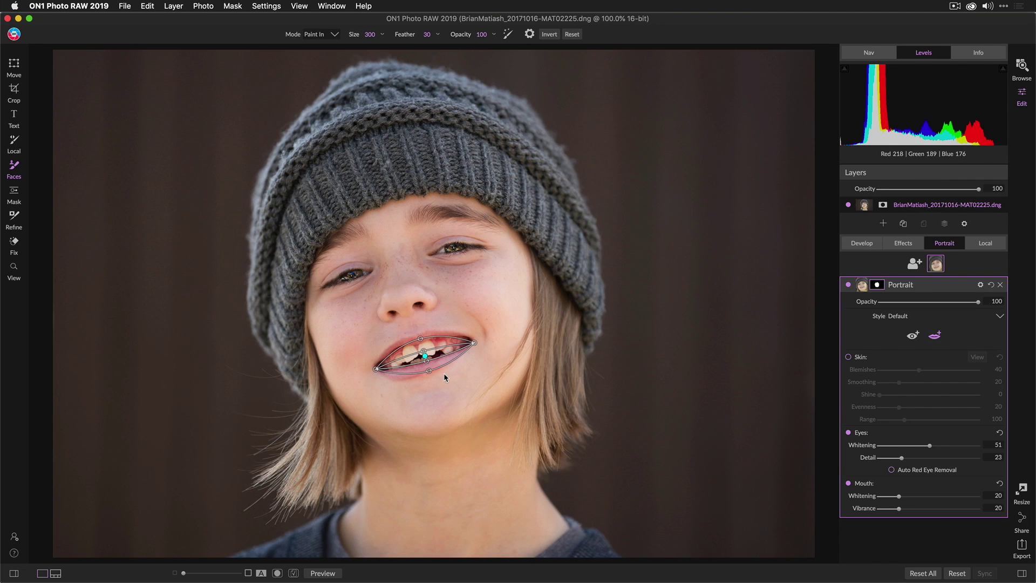
pyautogui.moveTo(432, 376); pyautogui.dragTo(427, 382)
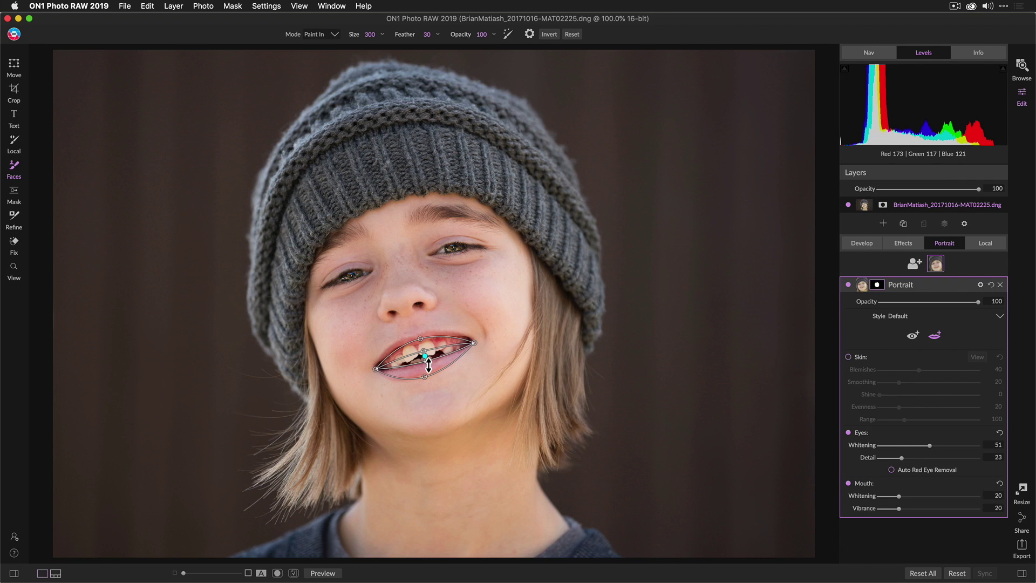
pyautogui.moveTo(428, 367); pyautogui.dragTo(427, 364)
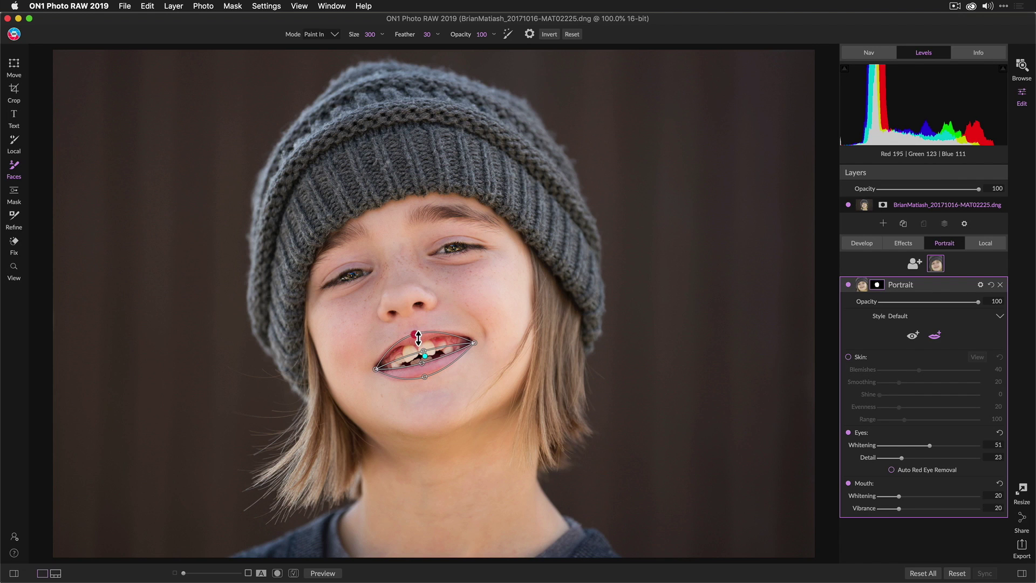
pyautogui.click(417, 338)
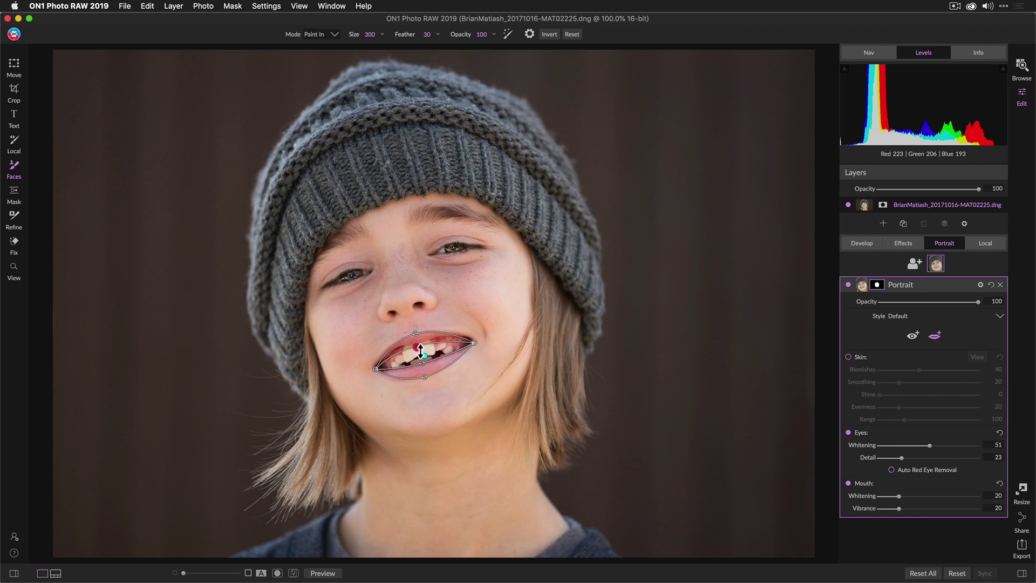
pyautogui.click(421, 350)
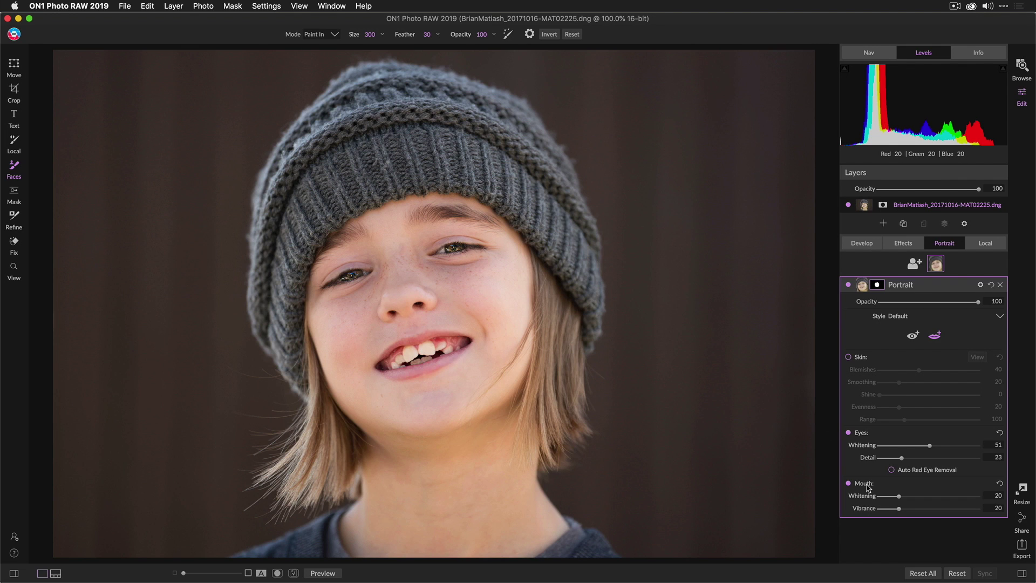
# Set mouth Whitening to 48 and Vibrance to 29
pyautogui.moveTo(900, 497)
pyautogui.mouseDown()
pyautogui.moveTo(952, 498)
pyautogui.moveTo(927, 503)
pyautogui.mouseUp()
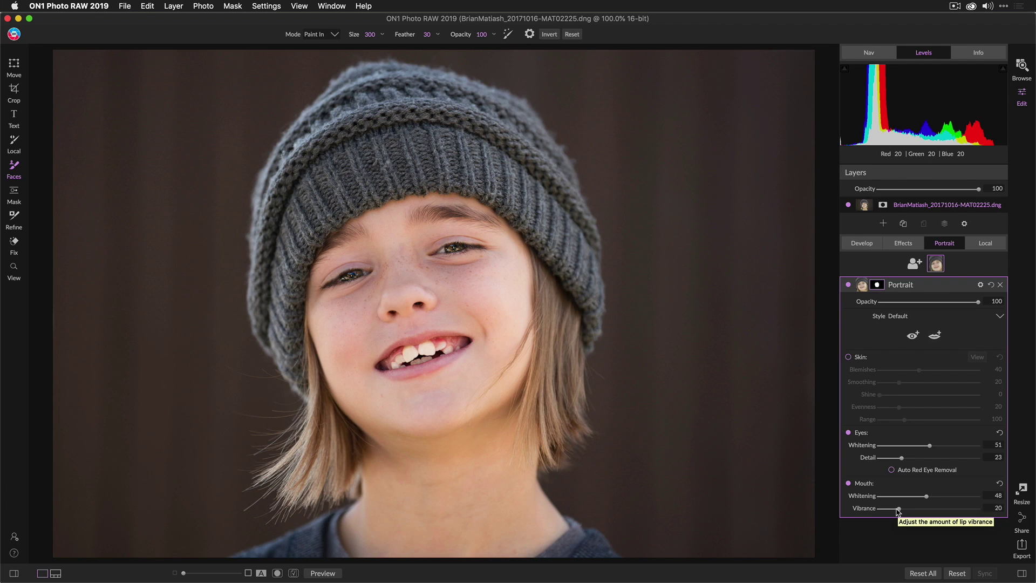
pyautogui.moveTo(900, 509); pyautogui.dragTo(953, 509)
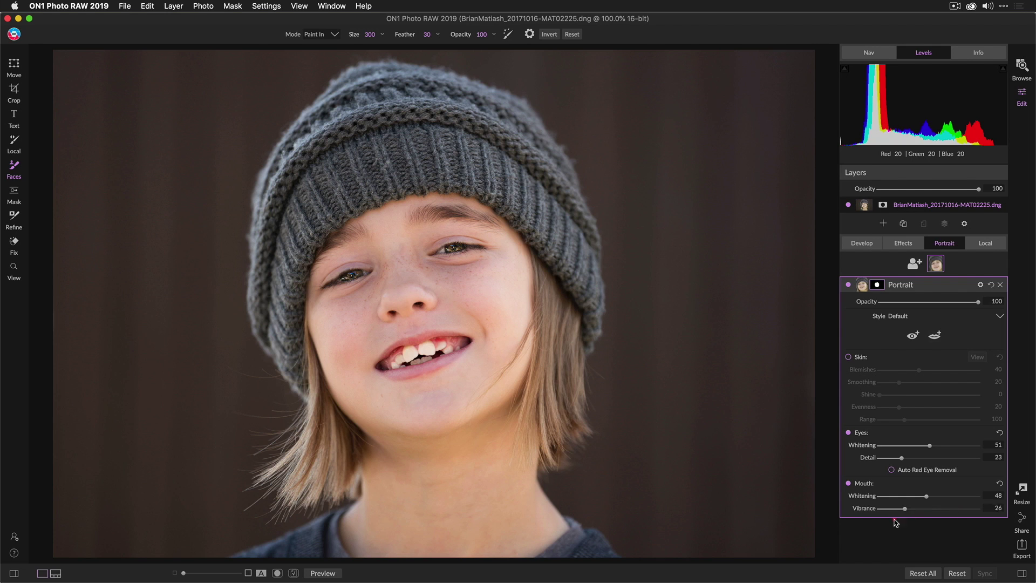
pyautogui.moveTo(953, 513)
pyautogui.mouseDown()
pyautogui.moveTo(897, 529)
pyautogui.moveTo(908, 532)
pyautogui.mouseUp()
# Turn on Skin retouching in the Portrait filter with Blemishes at 0 and Smoothing at 8
pyautogui.click(860, 360)
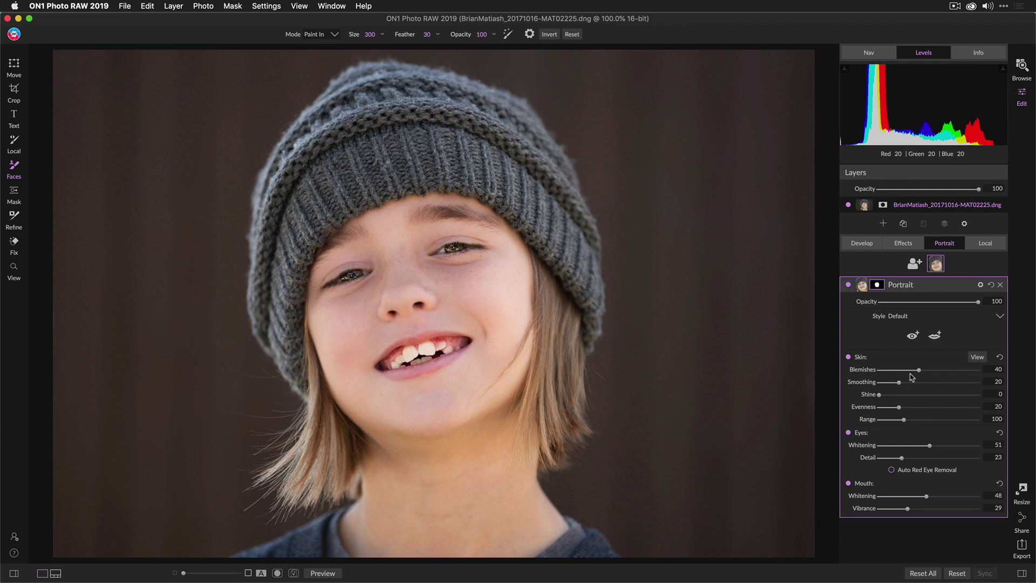
pyautogui.moveTo(918, 369); pyautogui.dragTo(879, 374)
pyautogui.moveTo(899, 382)
pyautogui.mouseDown()
pyautogui.moveTo(922, 401)
pyautogui.moveTo(885, 397)
pyautogui.mouseUp()
# Raise the portrait's exposure to 0.15 in Tone & Color and show the empty Effects stack
pyautogui.click(910, 246)
pyautogui.click(871, 246)
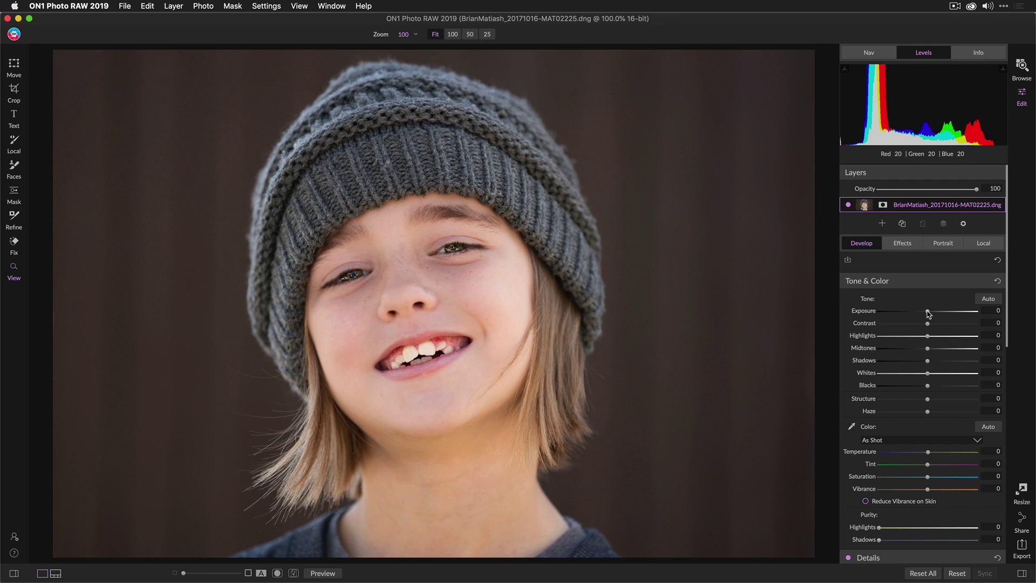
pyautogui.moveTo(929, 314); pyautogui.dragTo(930, 314)
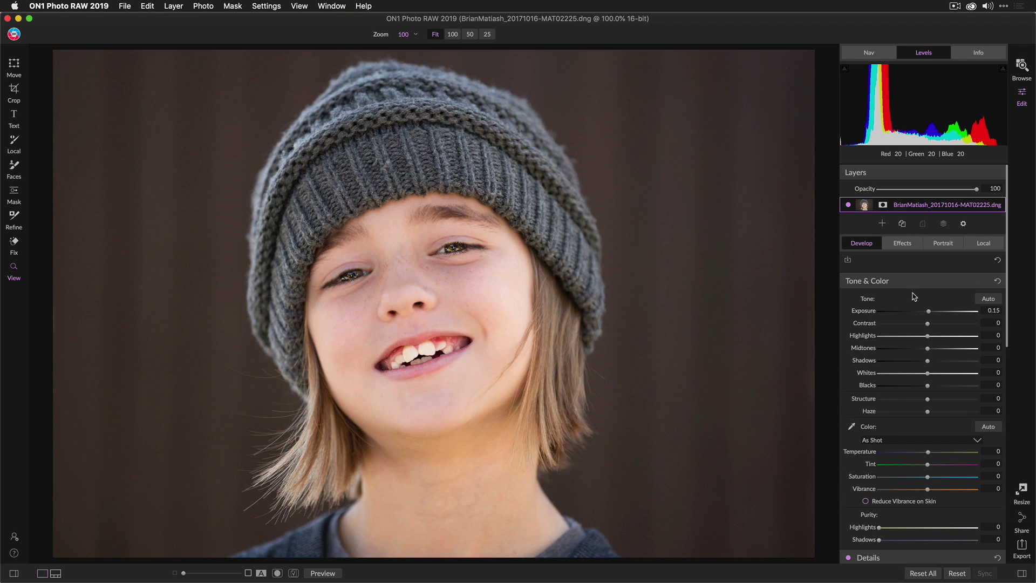
pyautogui.scroll(-3, 894, 278)
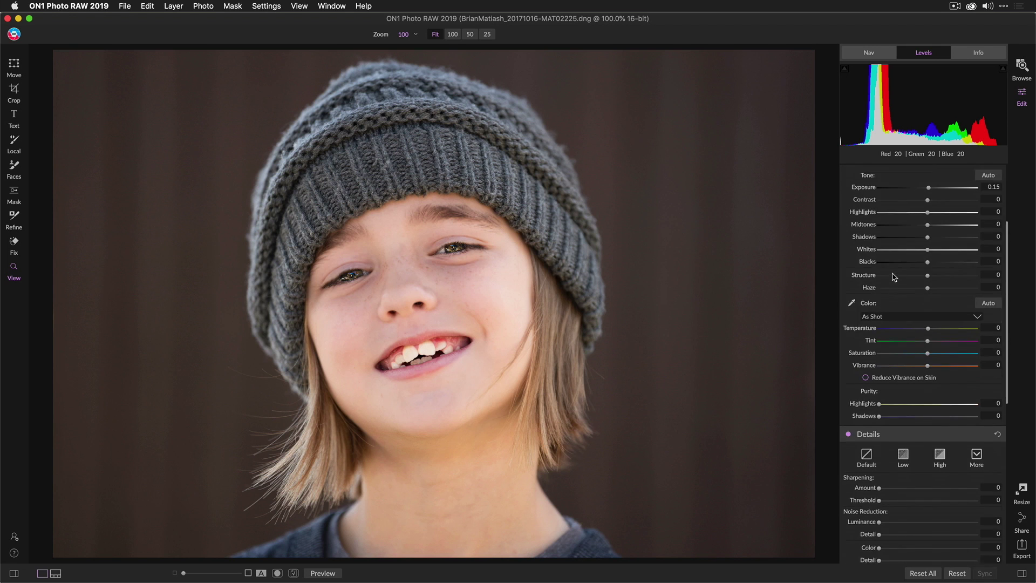
pyautogui.scroll(-5, 894, 278)
pyautogui.scroll(-1, 894, 278)
pyautogui.scroll(-1, 894, 278)
pyautogui.scroll(1, 894, 278)
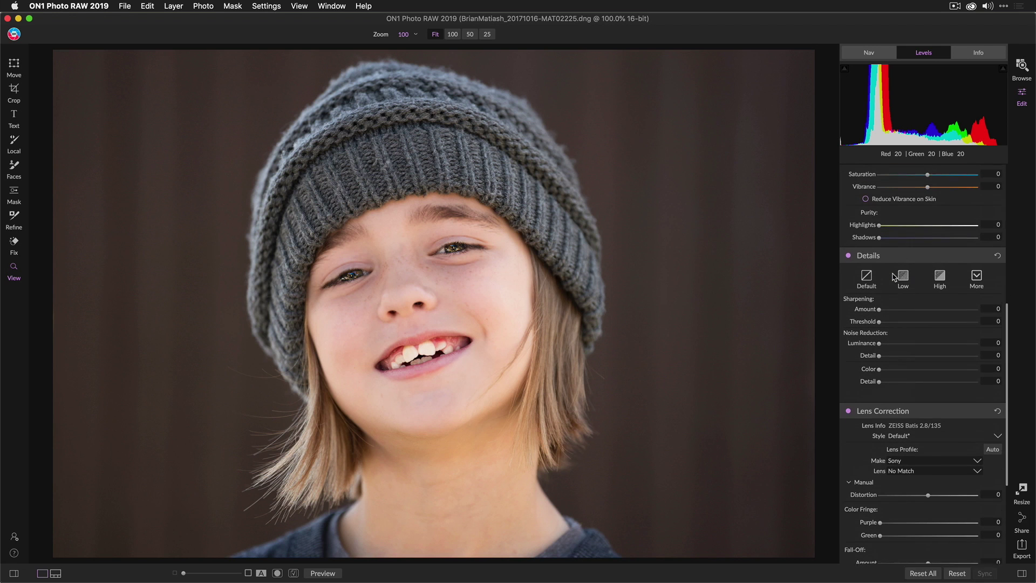
pyautogui.scroll(5, 894, 278)
pyautogui.scroll(5, 894, 278)
pyautogui.scroll(1, 894, 278)
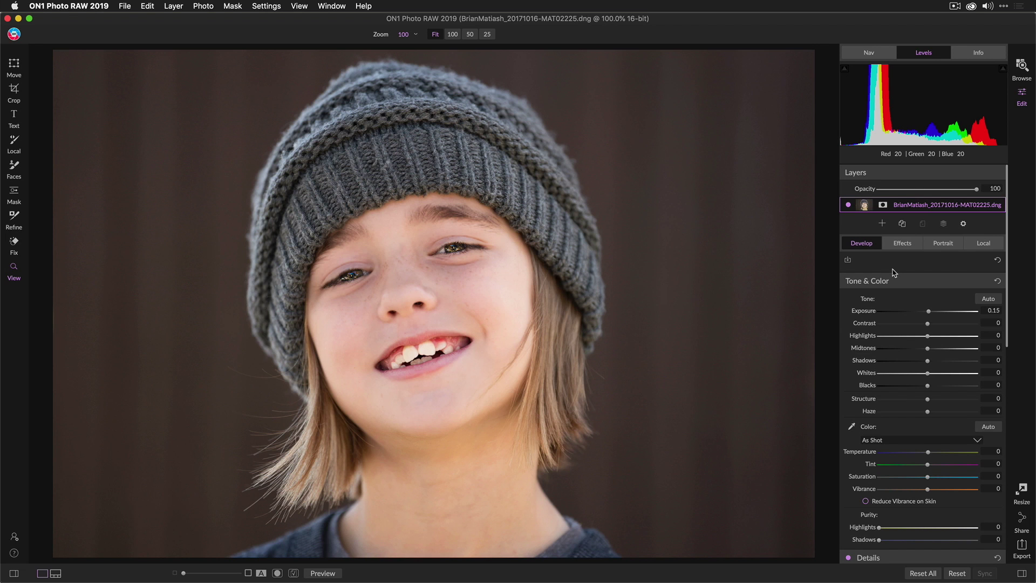
pyautogui.click(897, 246)
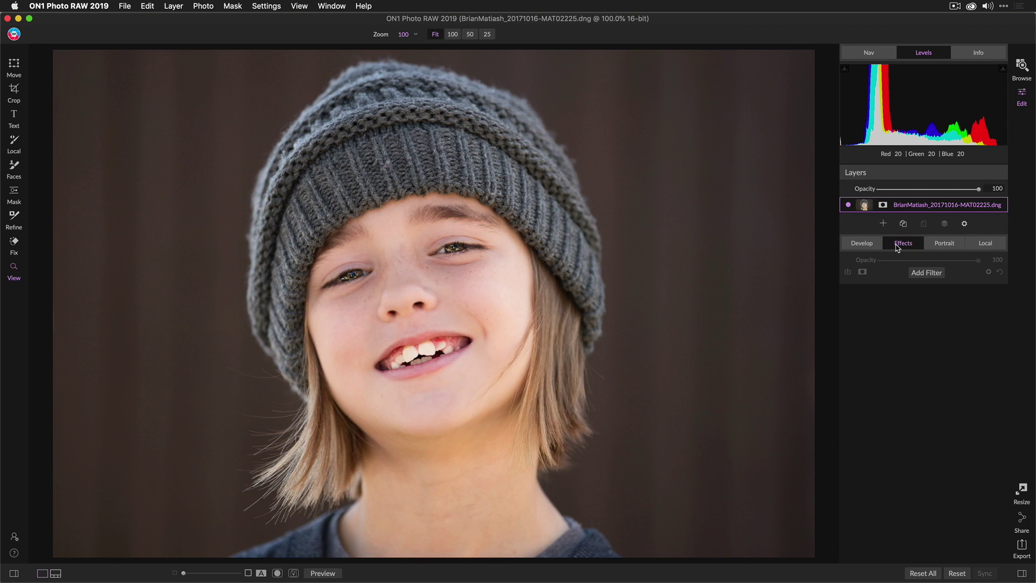
# Add a Glow filter using the Darker preset at about 31 opacity
pyautogui.click(937, 277)
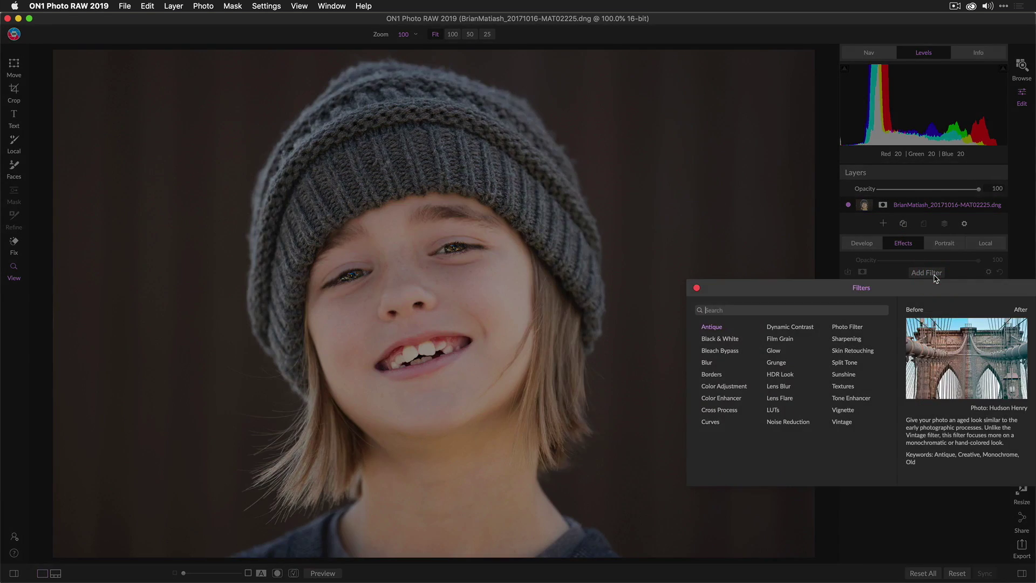
pyautogui.click(778, 353)
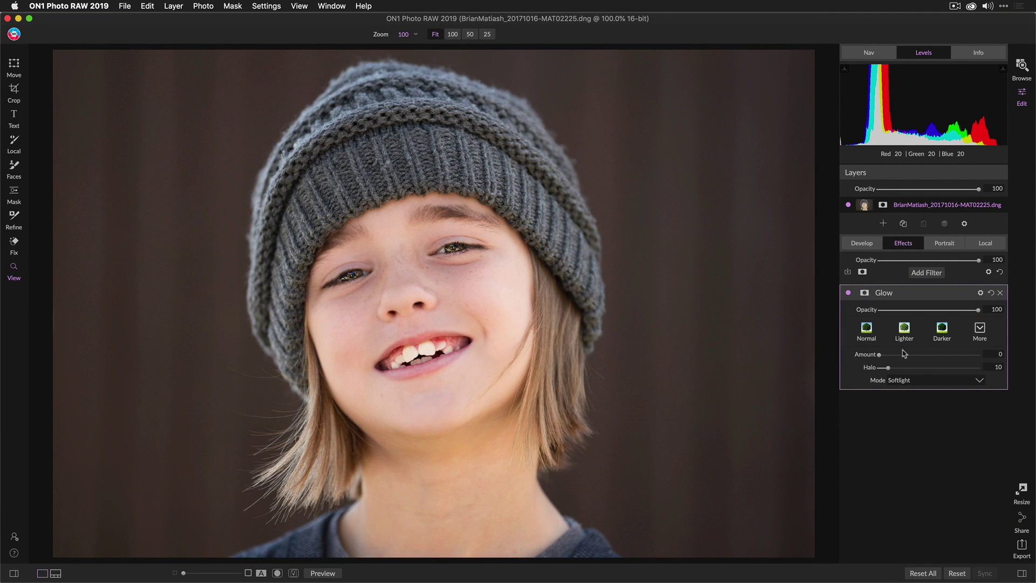
pyautogui.click(940, 337)
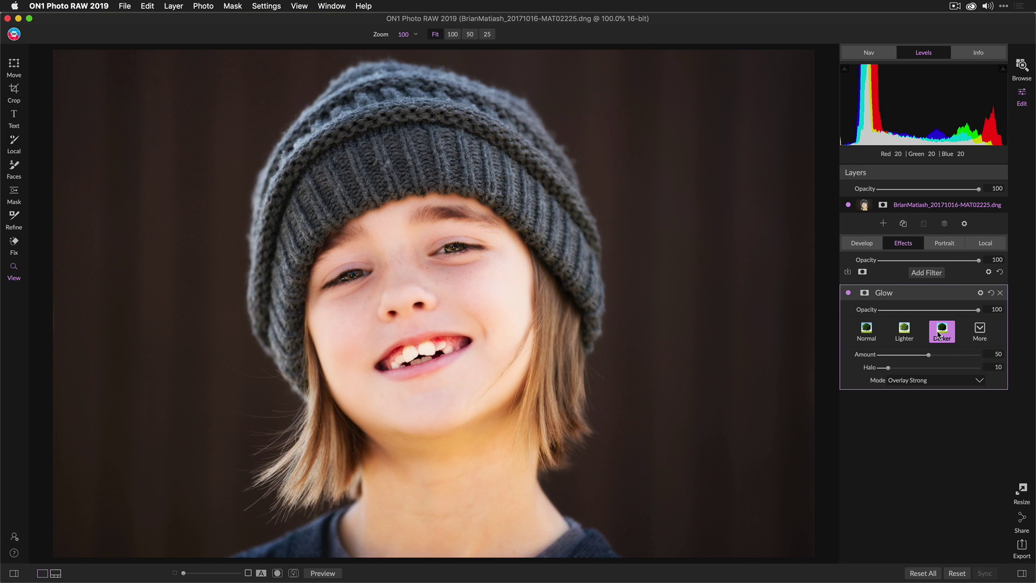
pyautogui.moveTo(979, 310); pyautogui.dragTo(945, 310)
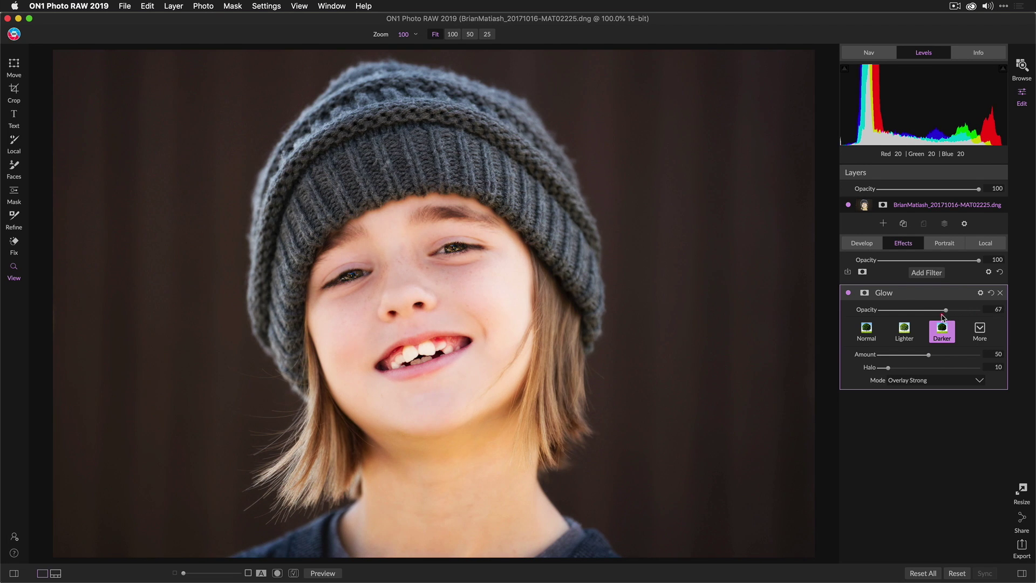
pyautogui.moveTo(944, 316)
pyautogui.mouseDown()
pyautogui.moveTo(872, 318)
pyautogui.moveTo(904, 317)
pyautogui.mouseUp()
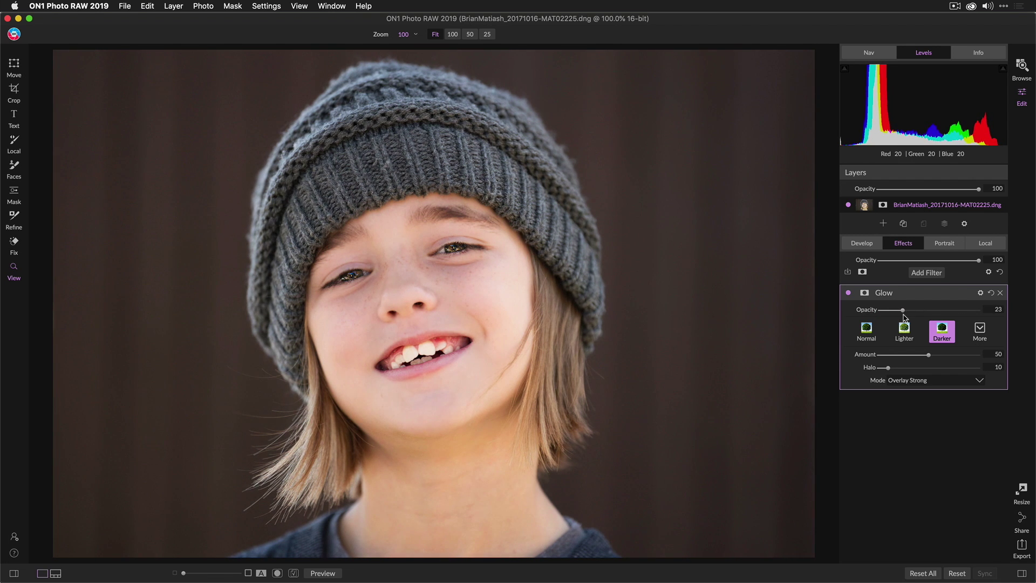
pyautogui.moveTo(905, 318); pyautogui.dragTo(910, 318)
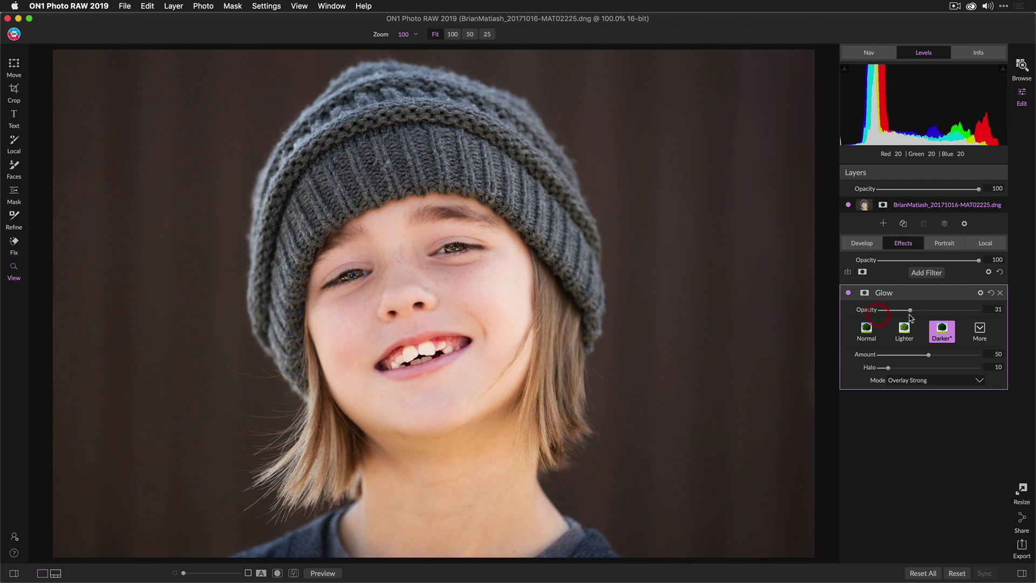
# Add a Sunshine filter and settle its opacity at 16
pyautogui.click(927, 273)
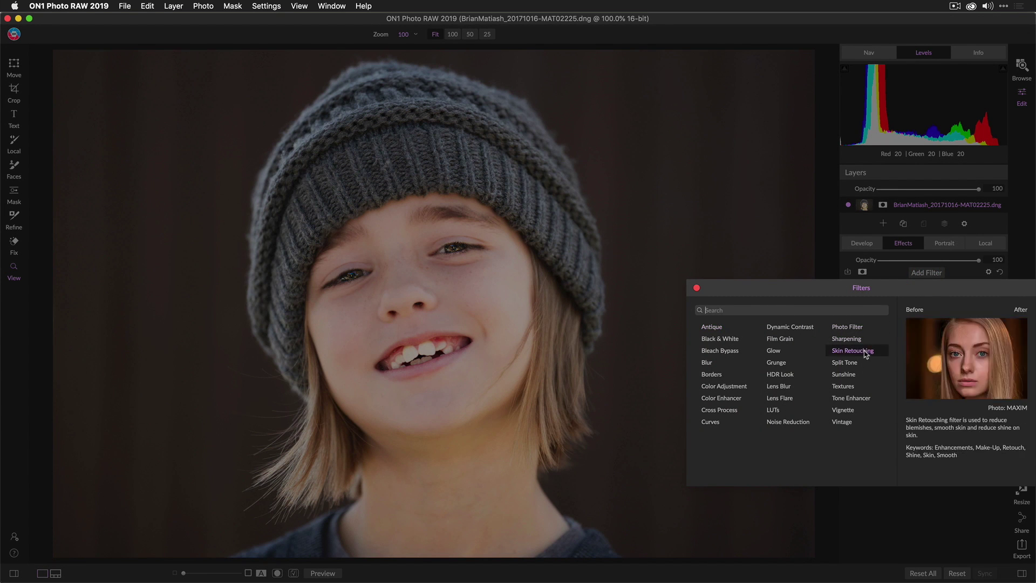
pyautogui.click(843, 374)
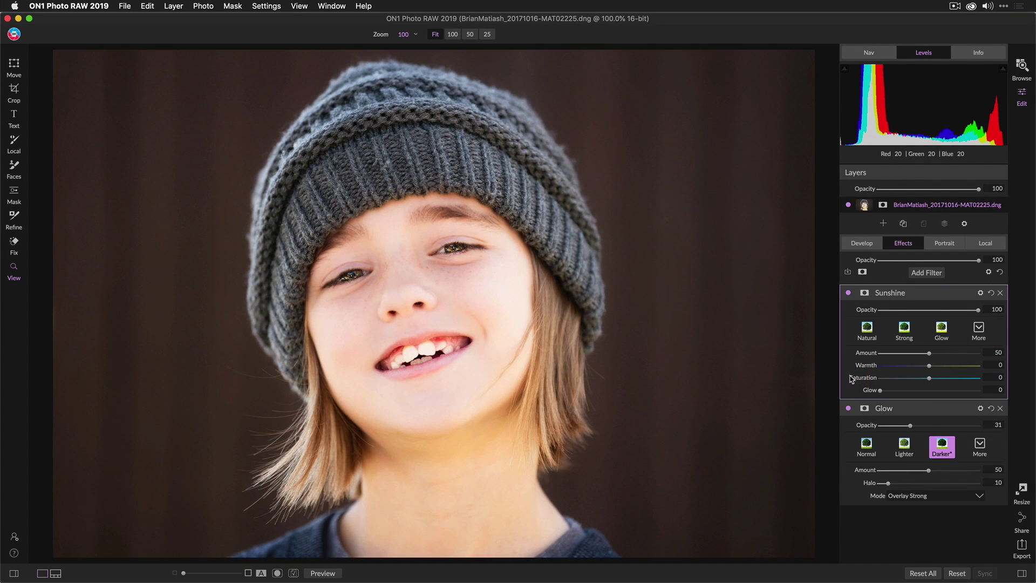
pyautogui.moveTo(978, 311)
pyautogui.moveTo(977, 309); pyautogui.dragTo(888, 310)
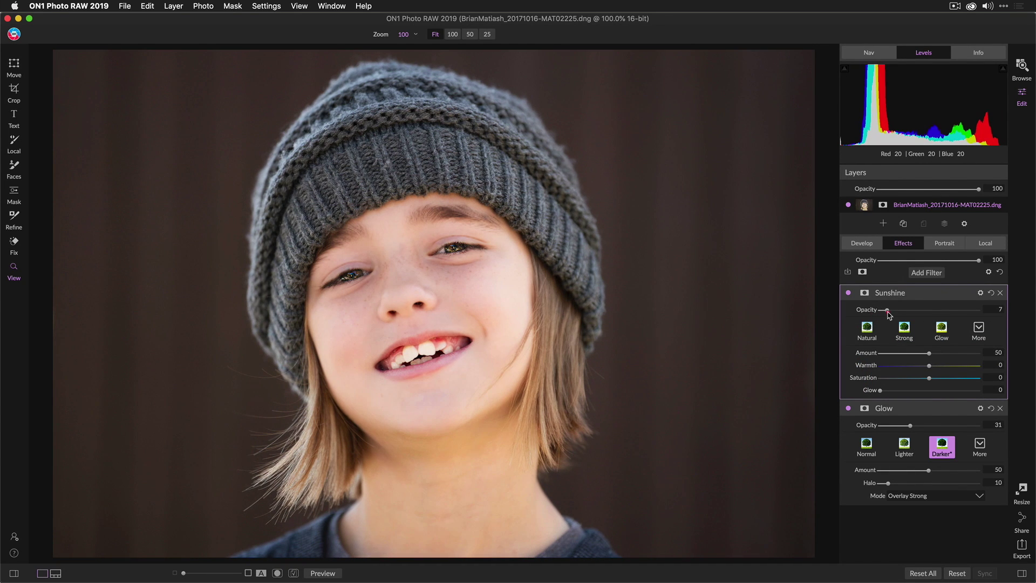
pyautogui.moveTo(888, 310); pyautogui.dragTo(896, 310)
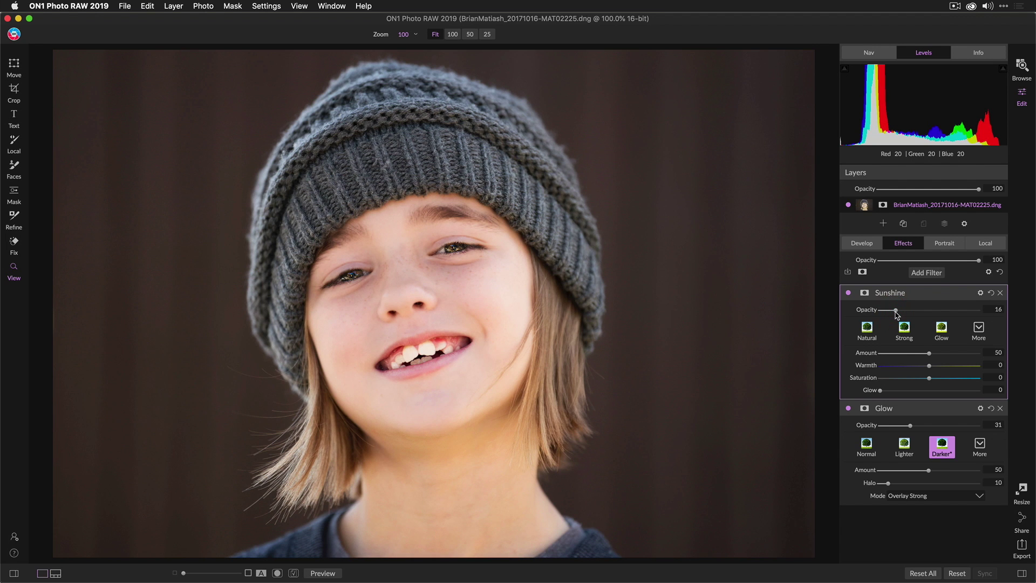
pyautogui.click(926, 273)
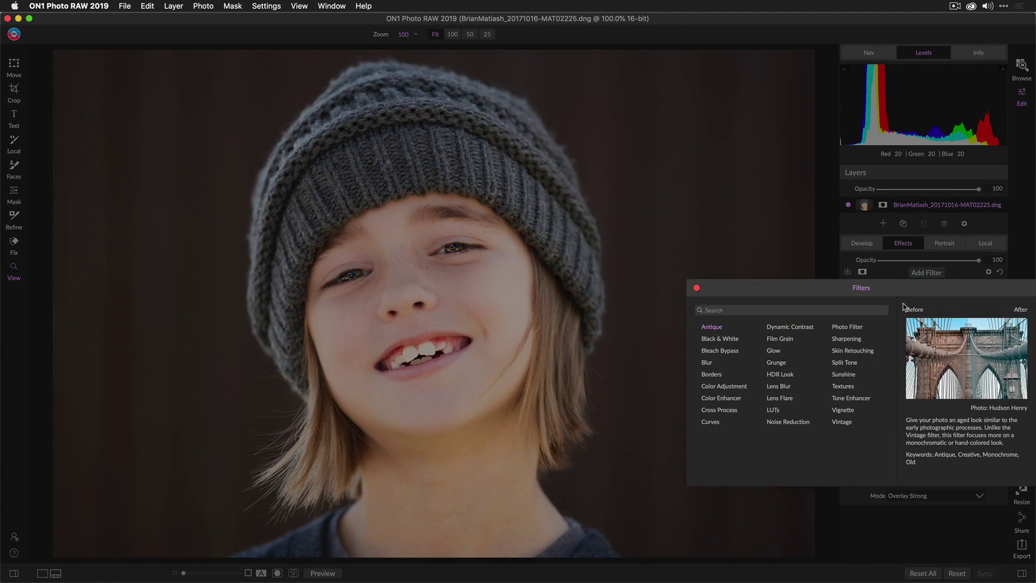
# Add a Big Softy Vignette filter at 70 opacity and compare it with the original
pyautogui.click(843, 410)
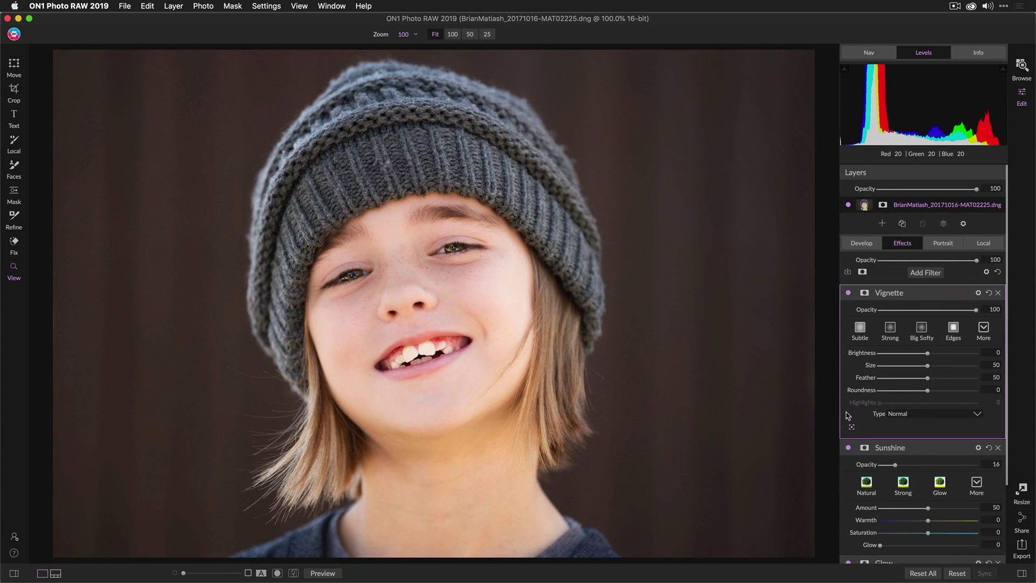
pyautogui.click(922, 328)
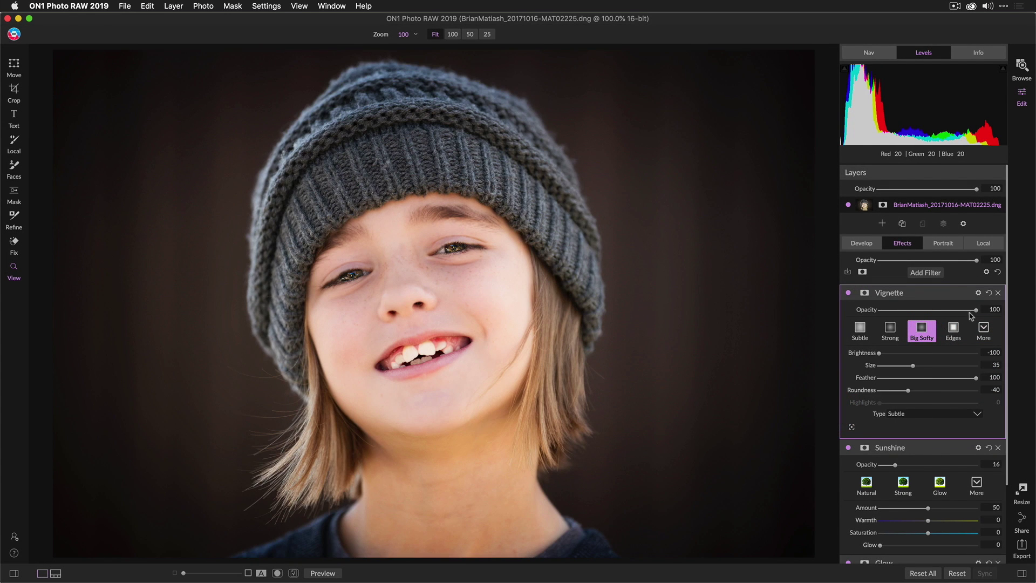
pyautogui.moveTo(976, 309); pyautogui.dragTo(948, 310)
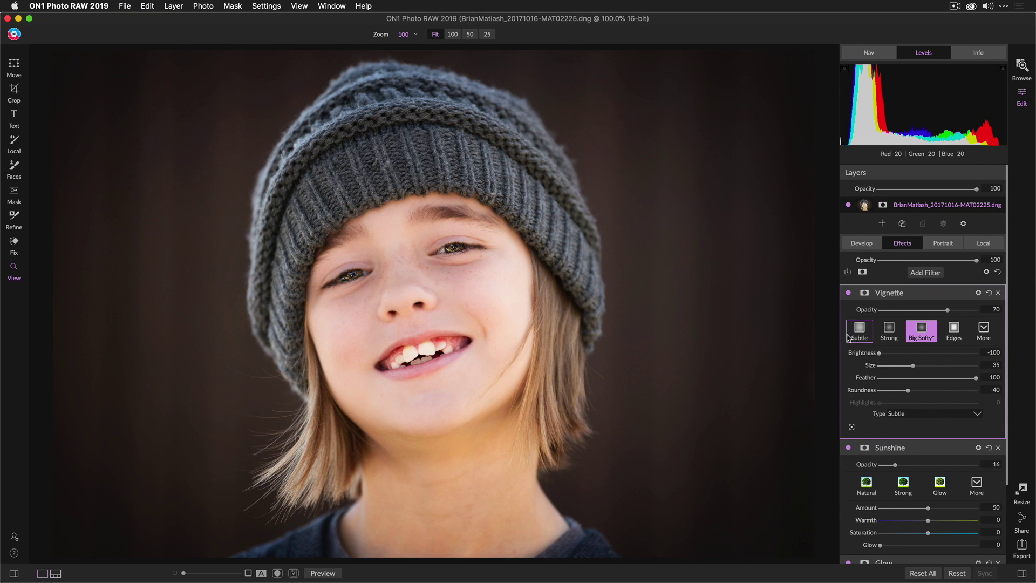
pyautogui.click(328, 576)
pyautogui.click(861, 245)
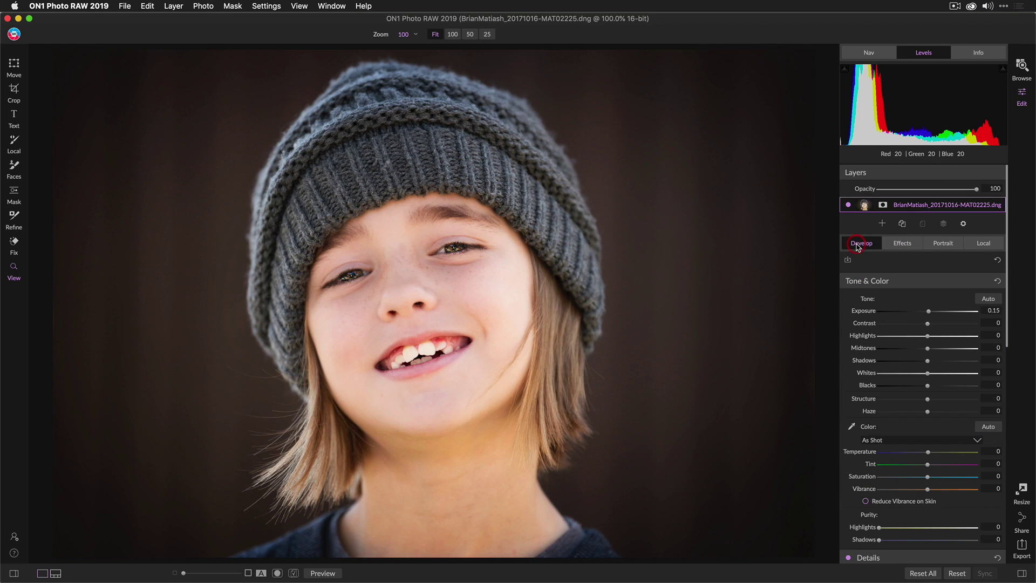
pyautogui.click(943, 245)
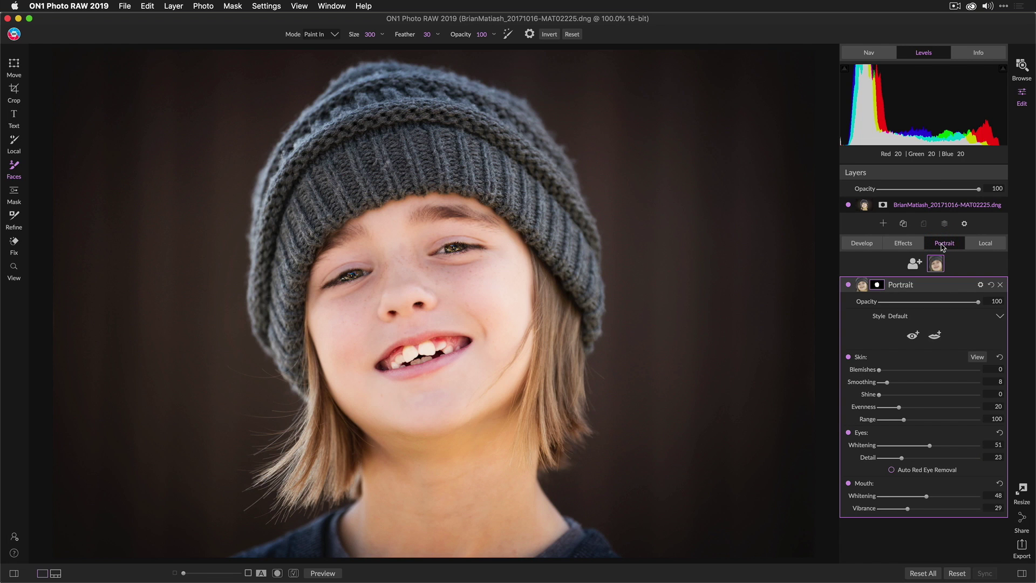
pyautogui.click(901, 245)
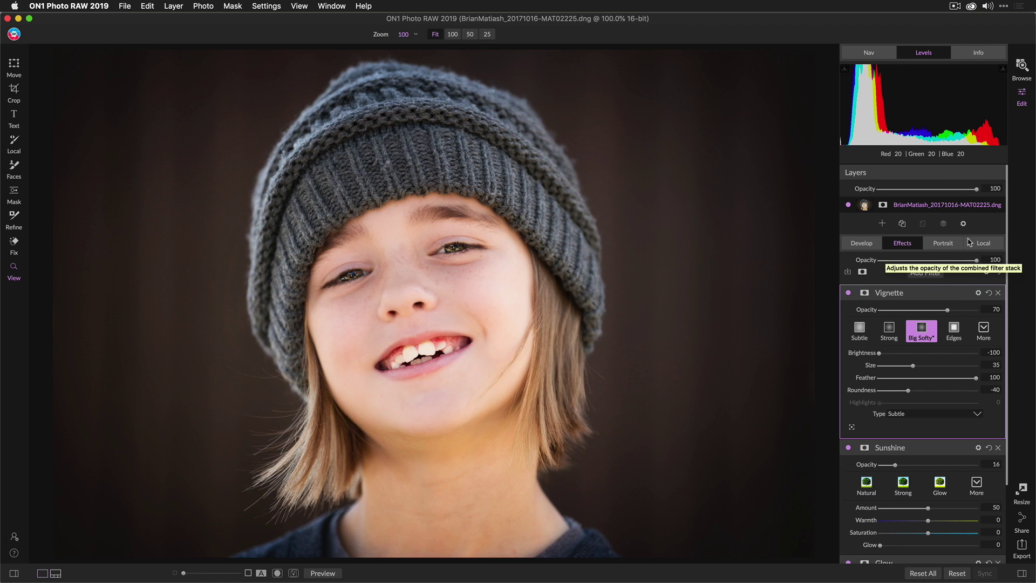
pyautogui.click(985, 244)
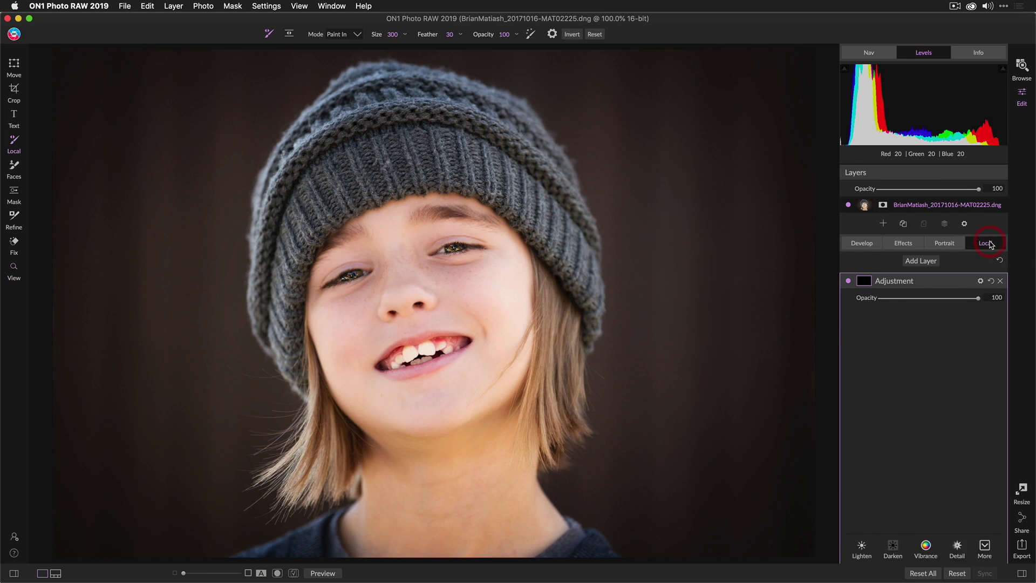
pyautogui.click(904, 247)
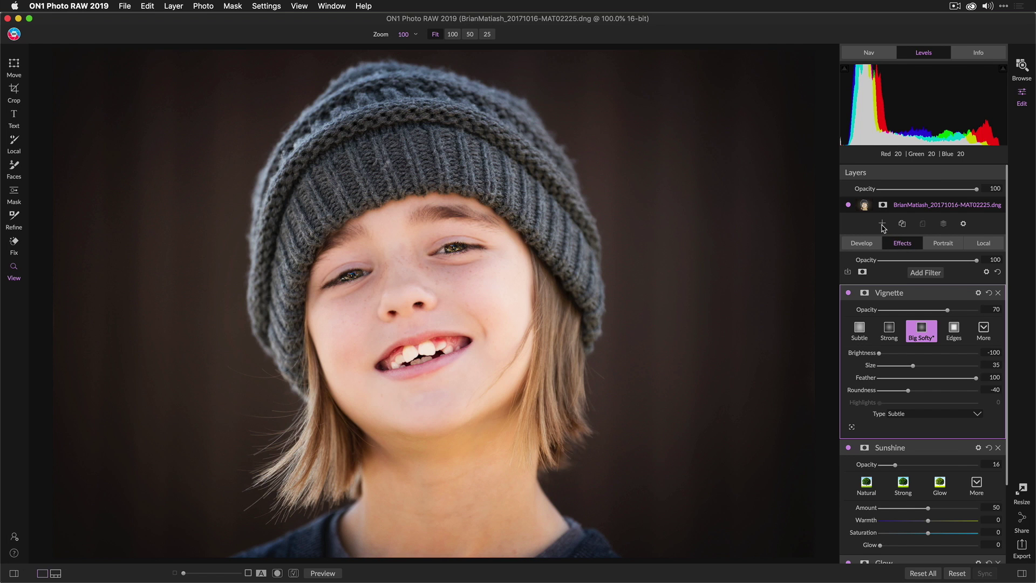
# Add bokeh-002.jpg from ON1 Extras > Textures > Photographic as a new layer
pyautogui.click(883, 224)
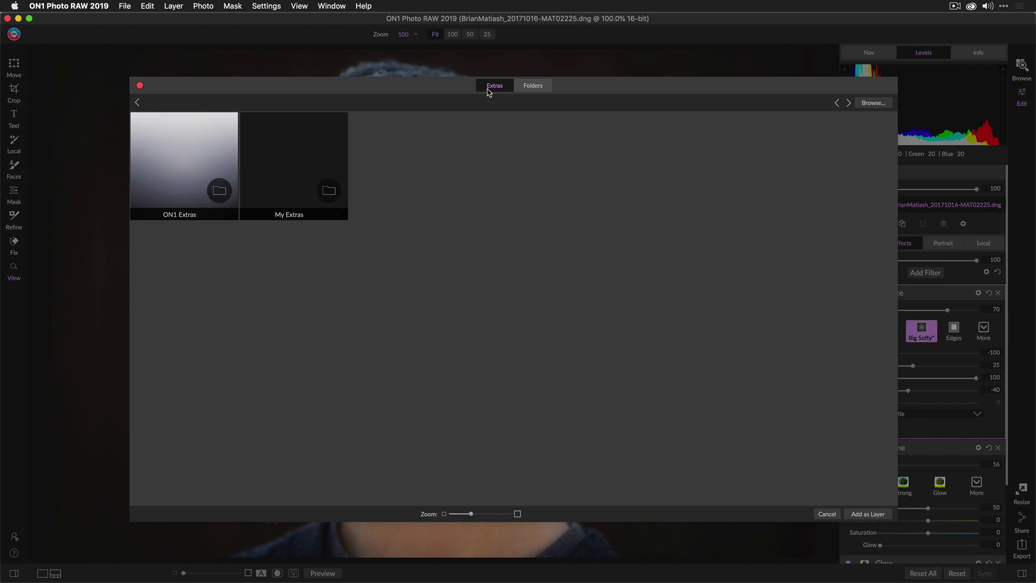
pyautogui.doubleClick(183, 171)
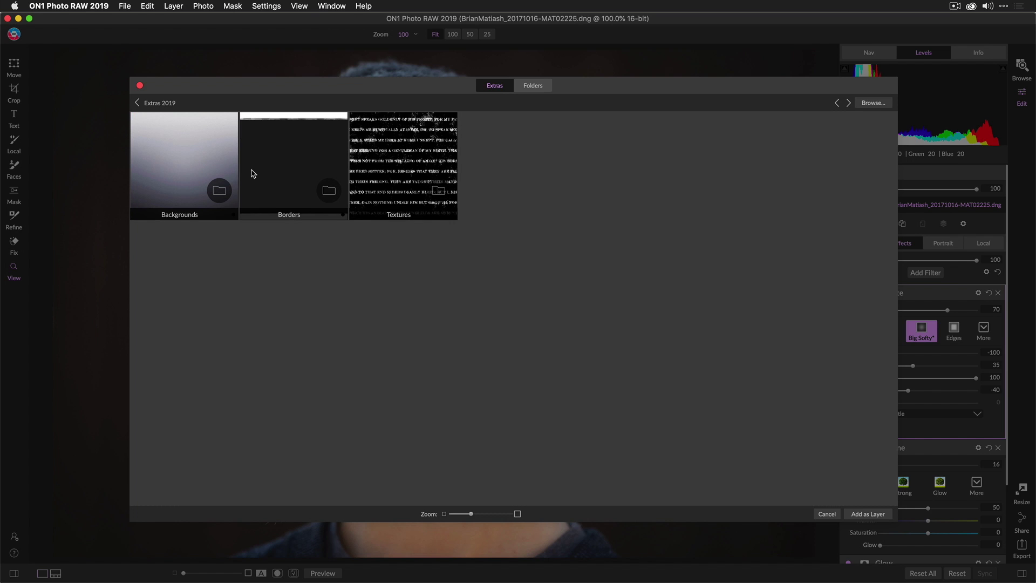
pyautogui.doubleClick(397, 169)
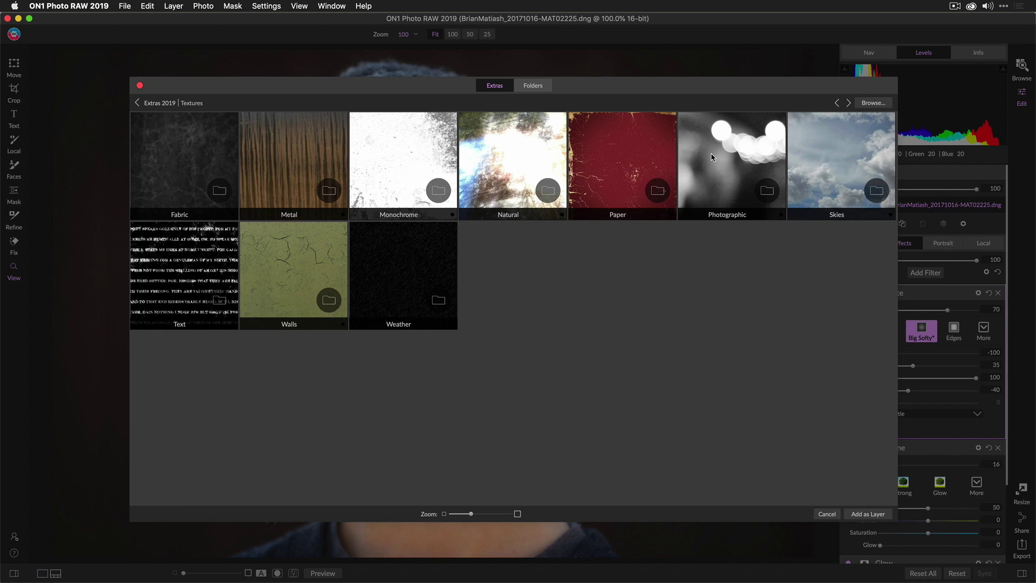
pyautogui.doubleClick(712, 156)
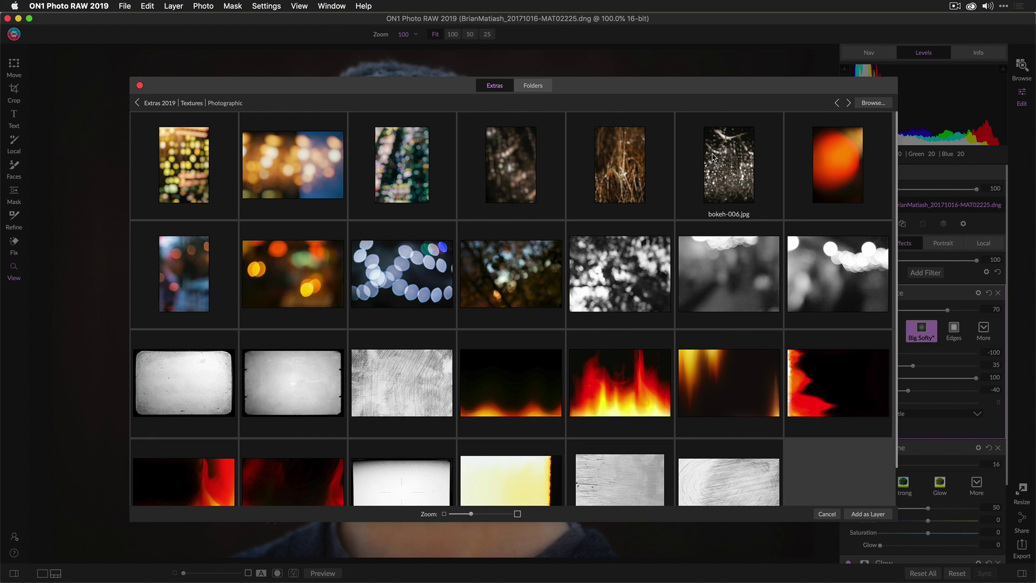
pyautogui.doubleClick(290, 182)
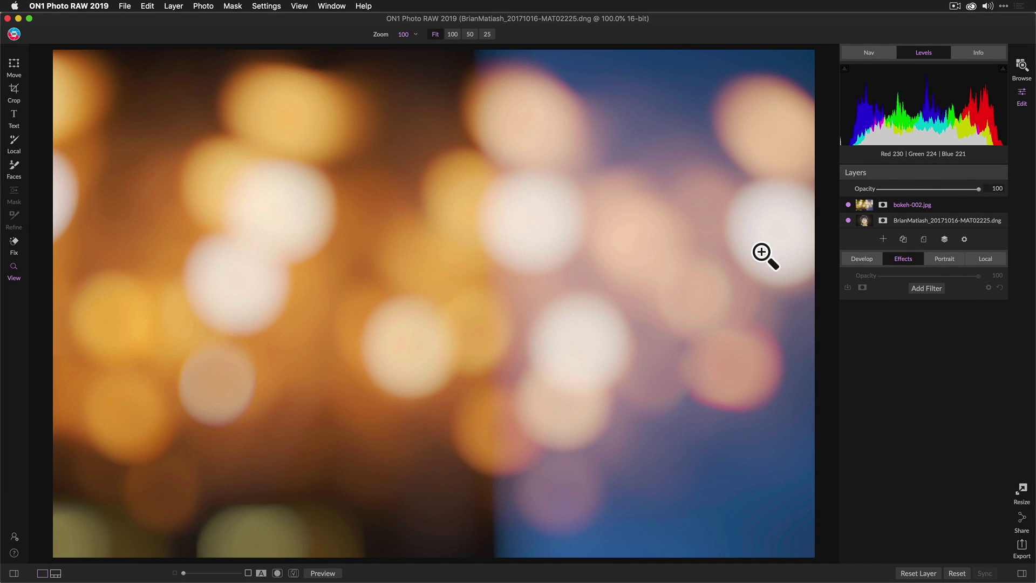
# Hide and reshow the bokeh layer, then list its blend modes
pyautogui.click(848, 205)
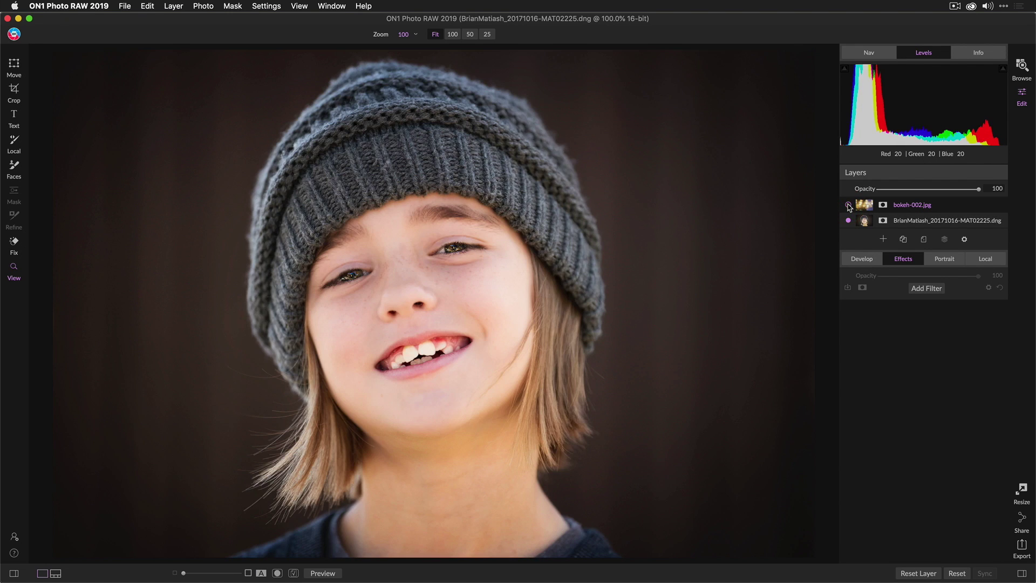
pyautogui.click(848, 206)
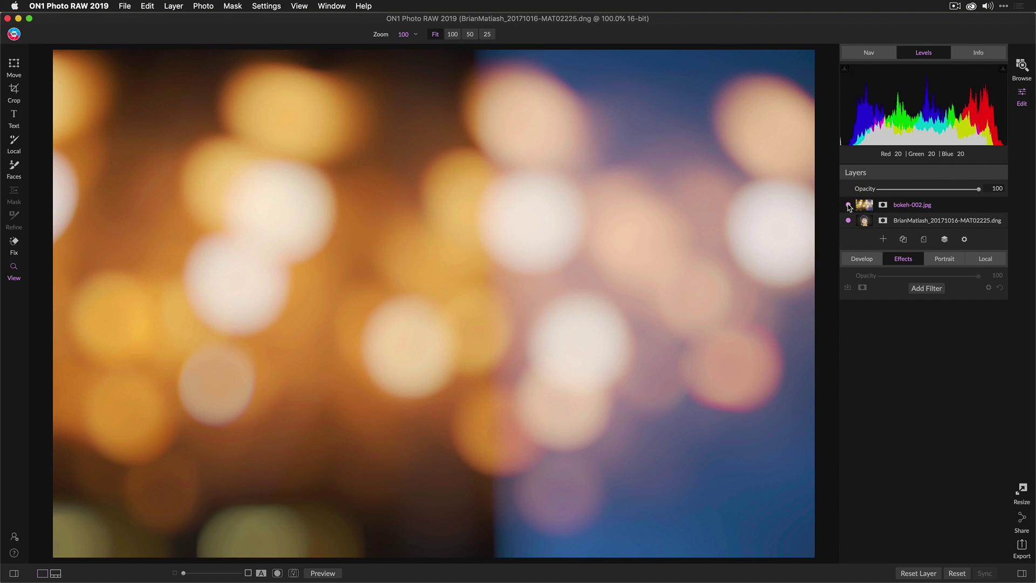
pyautogui.click(965, 240)
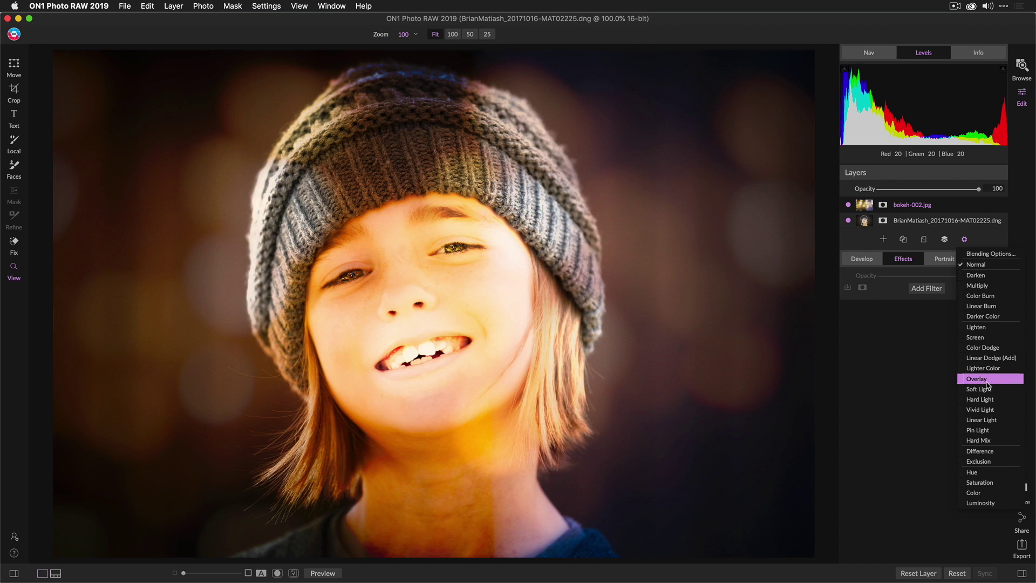
# Blend the bokeh layer with Overlay and give it a blank mask
pyautogui.click(988, 380)
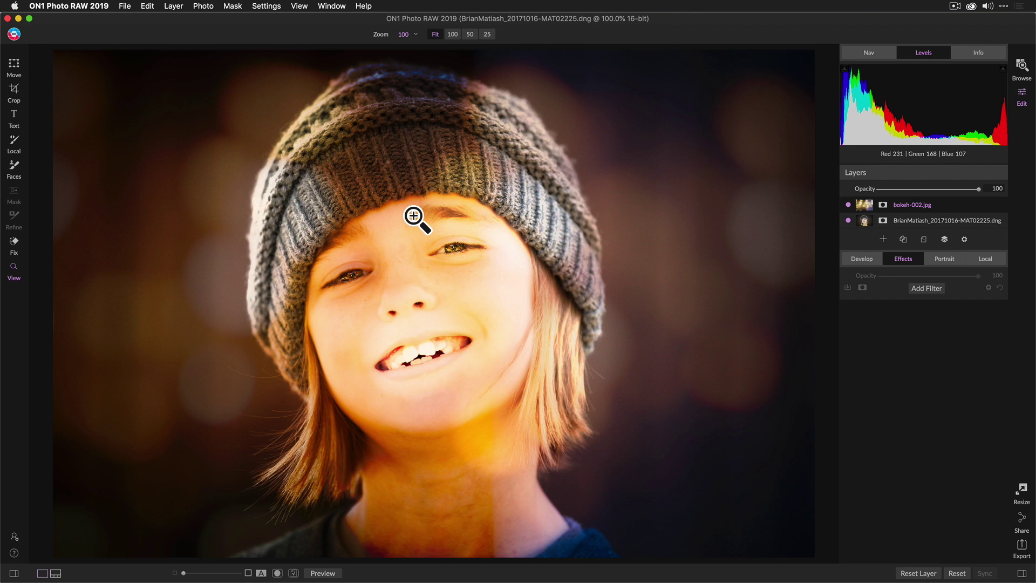
pyautogui.click(883, 205)
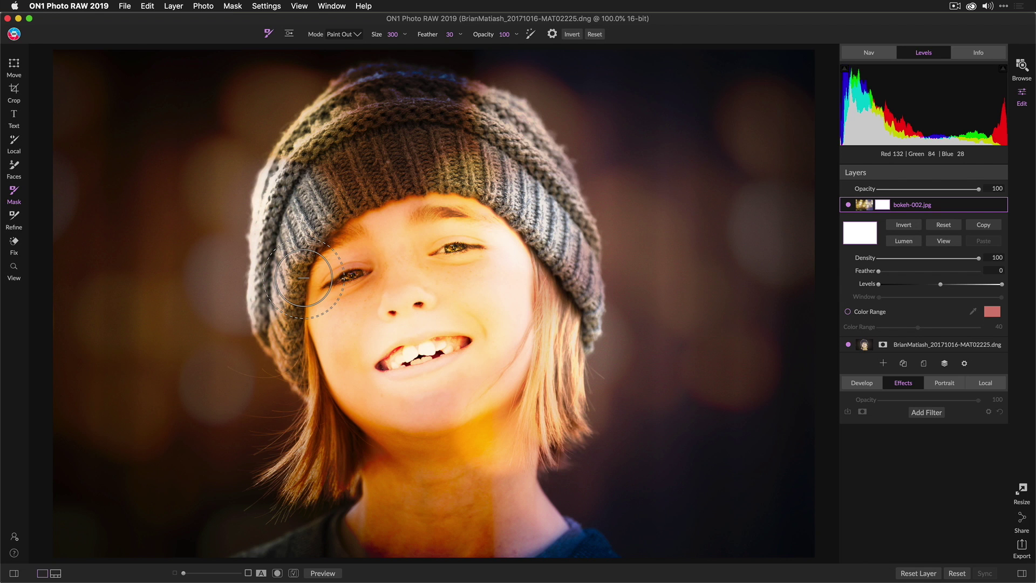
# Apply a Vignette-shaped gradient mask to the bokeh layer
pyautogui.click(285, 34)
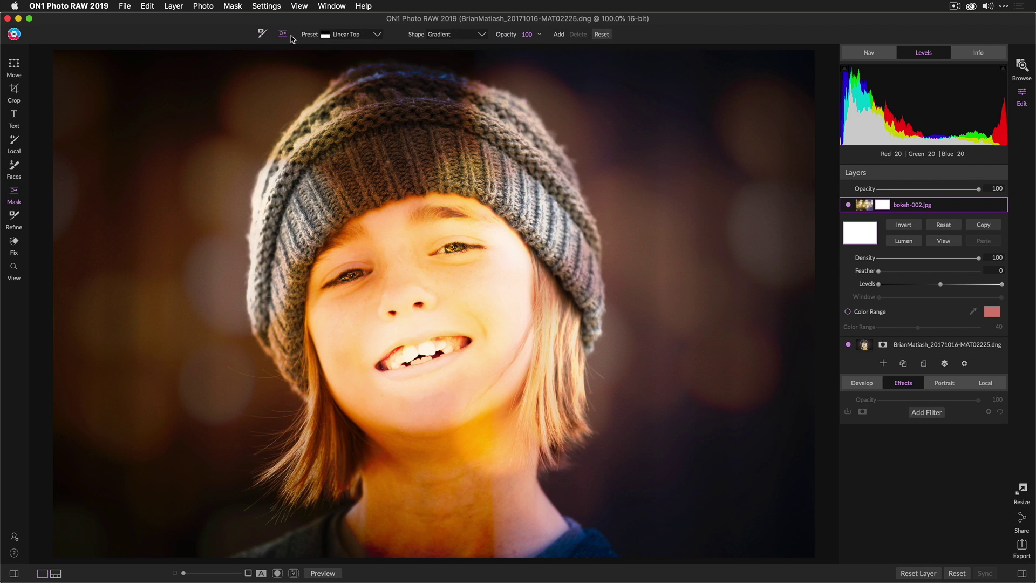
pyautogui.click(356, 36)
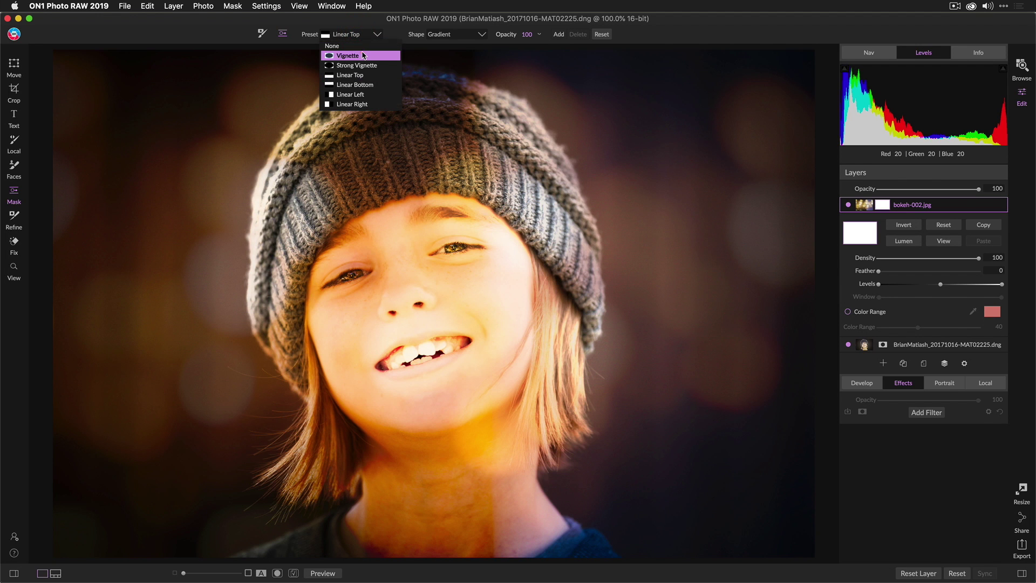
pyautogui.click(363, 55)
pyautogui.click(427, 289)
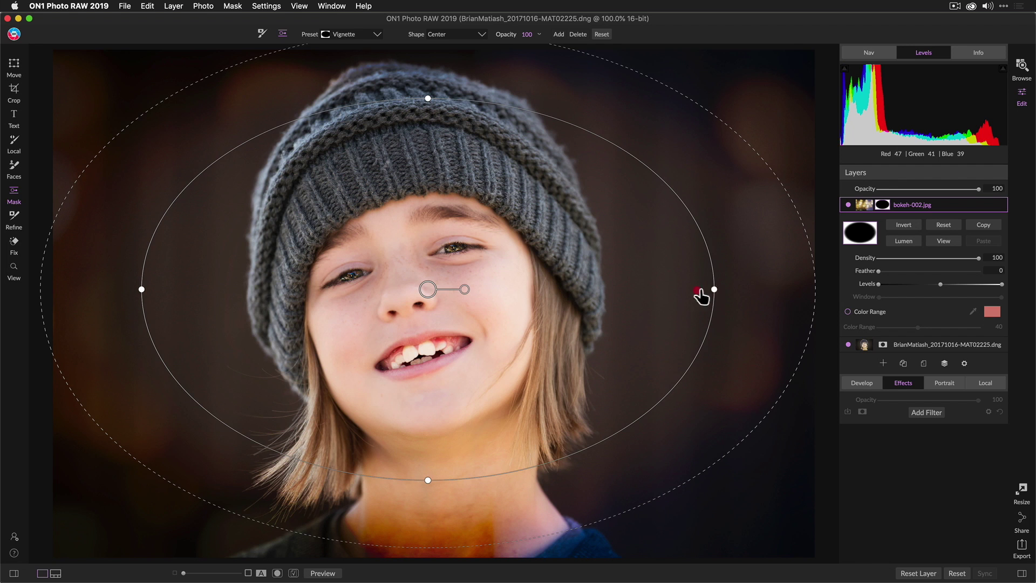
# Reshape the vignette into a narrower, taller soft oval clearing the girl's face
pyautogui.moveTo(701, 297)
pyautogui.mouseDown()
pyautogui.moveTo(547, 317)
pyautogui.moveTo(583, 317)
pyautogui.mouseUp()
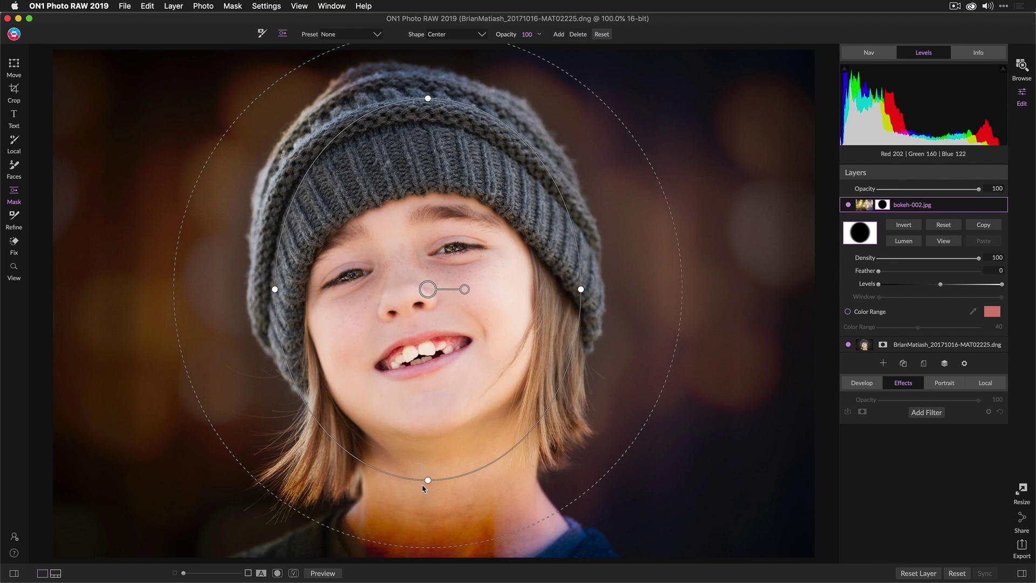
pyautogui.moveTo(428, 481); pyautogui.dragTo(438, 572)
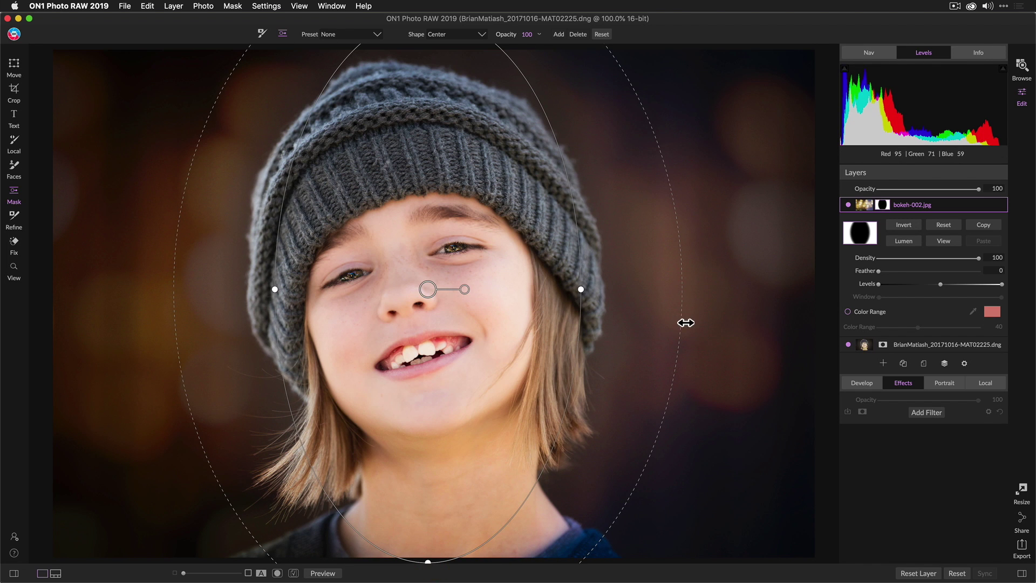
pyautogui.moveTo(686, 323); pyautogui.dragTo(606, 327)
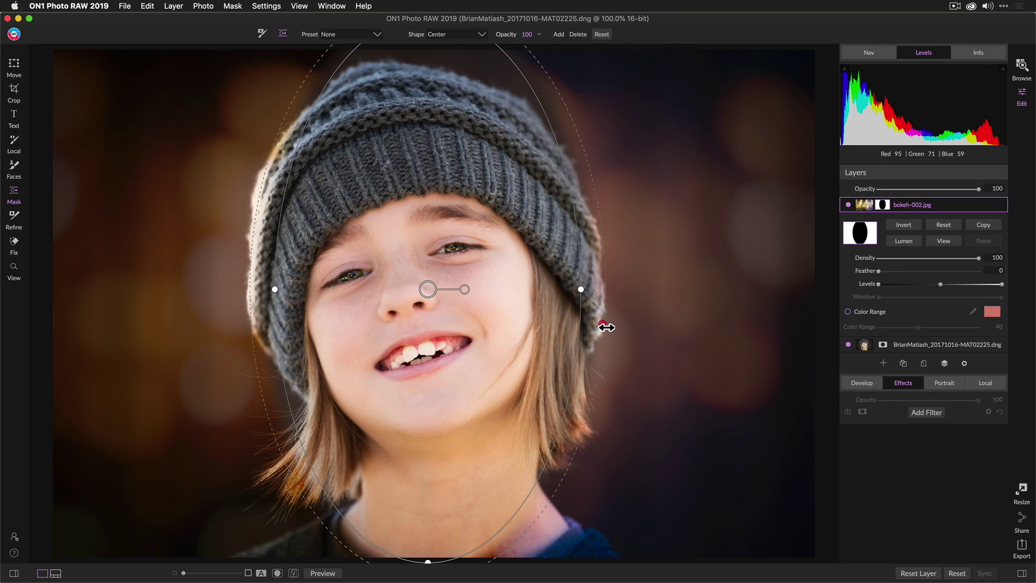
pyautogui.moveTo(607, 327); pyautogui.dragTo(646, 333)
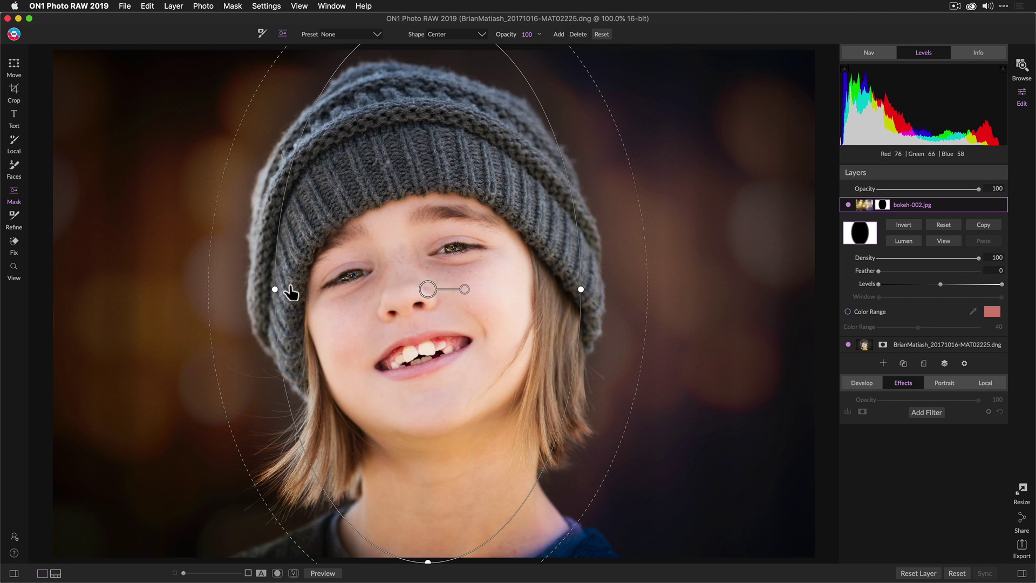
pyautogui.moveTo(275, 290); pyautogui.dragTo(257, 292)
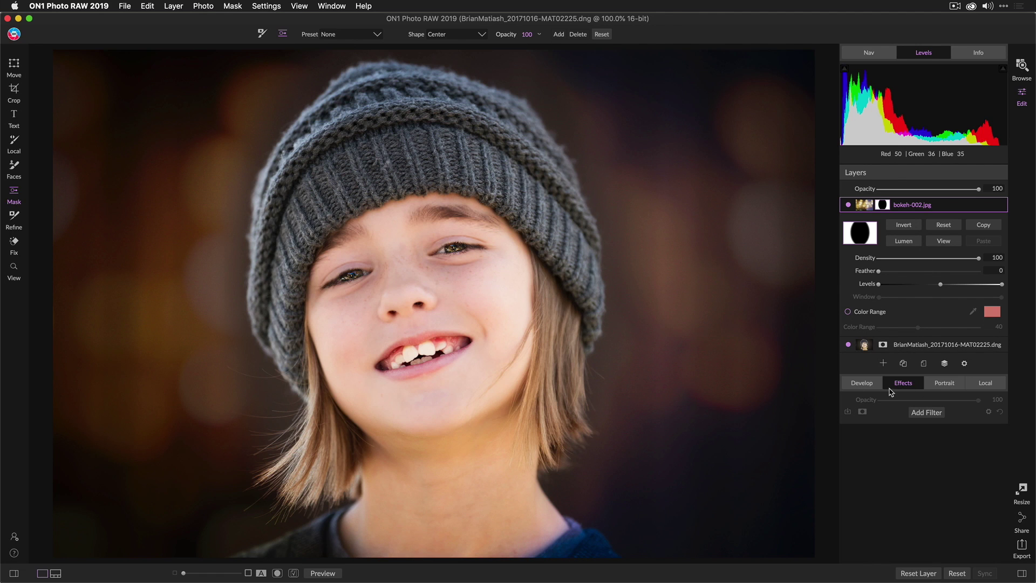
# Give the bokeh layer slightly higher exposure, Highlights 41 and Saturation -18
pyautogui.click(868, 387)
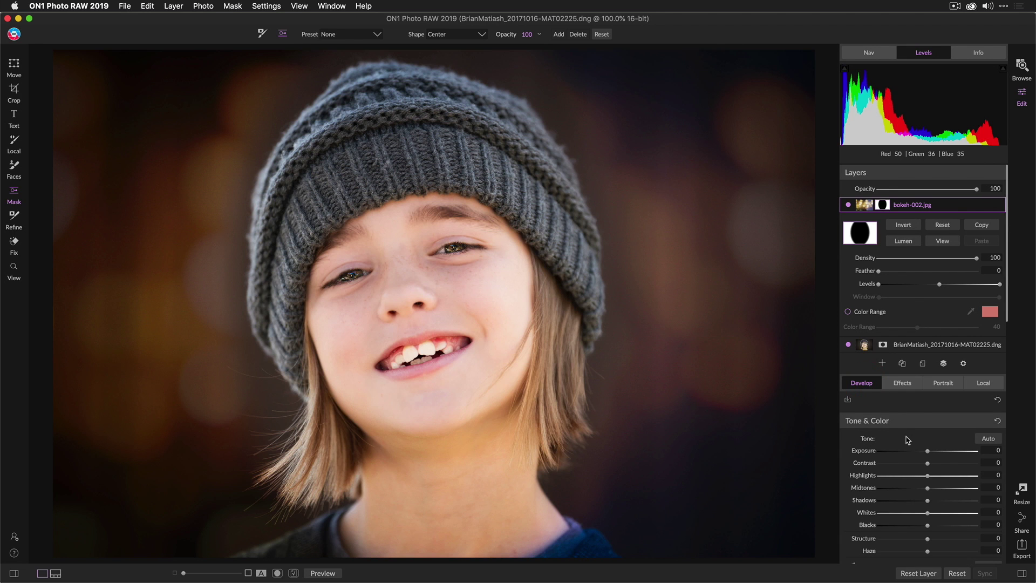
pyautogui.scroll(-3, 906, 439)
pyautogui.moveTo(929, 408); pyautogui.dragTo(948, 435)
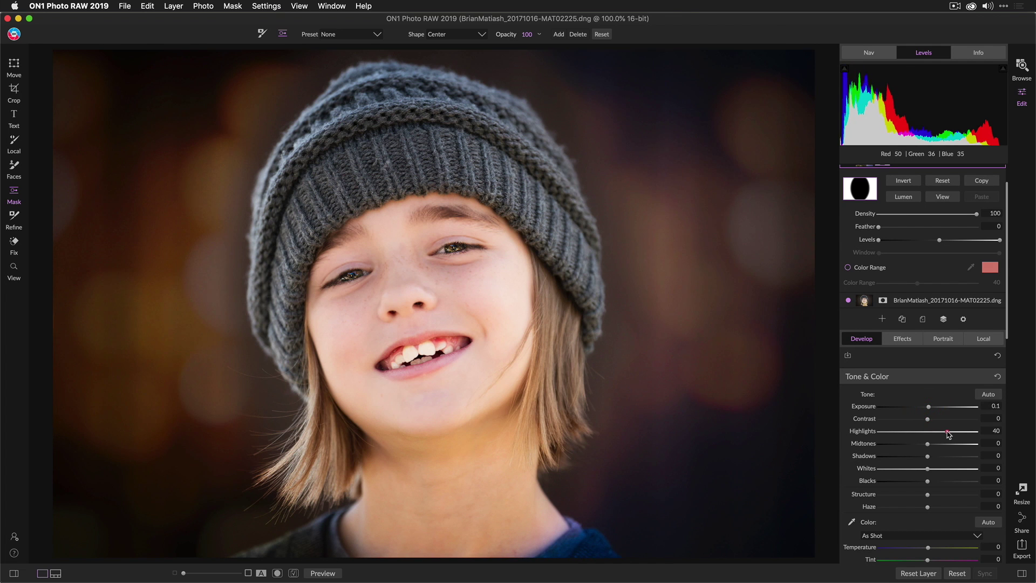
pyautogui.scroll(-1, 948, 435)
pyautogui.scroll(-2, 949, 435)
pyautogui.scroll(-2, 948, 433)
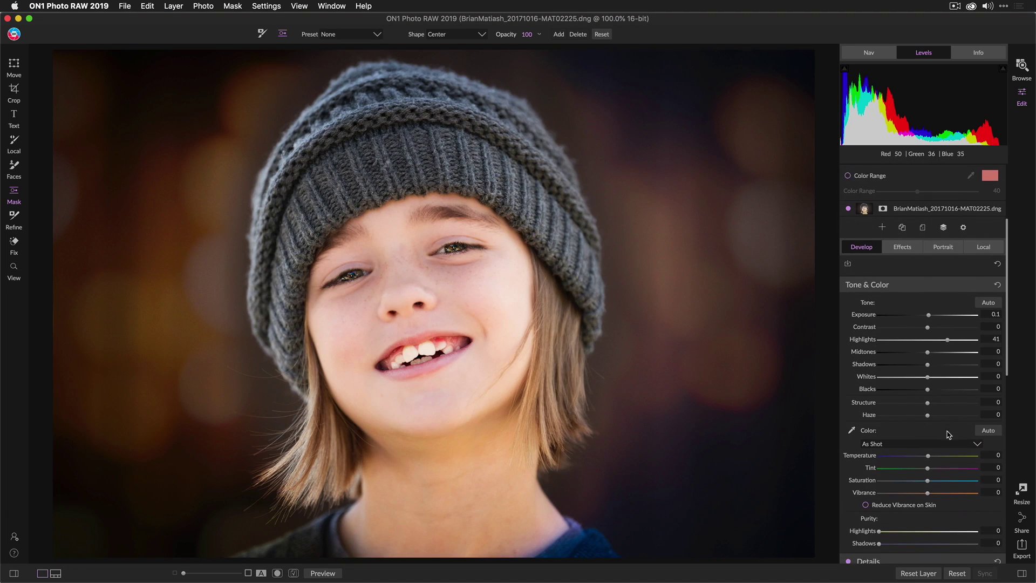
pyautogui.scroll(-2, 948, 434)
pyautogui.moveTo(928, 467)
pyautogui.mouseDown()
pyautogui.moveTo(955, 468)
pyautogui.moveTo(886, 470)
pyautogui.moveTo(931, 470)
pyautogui.moveTo(920, 470)
pyautogui.mouseUp()
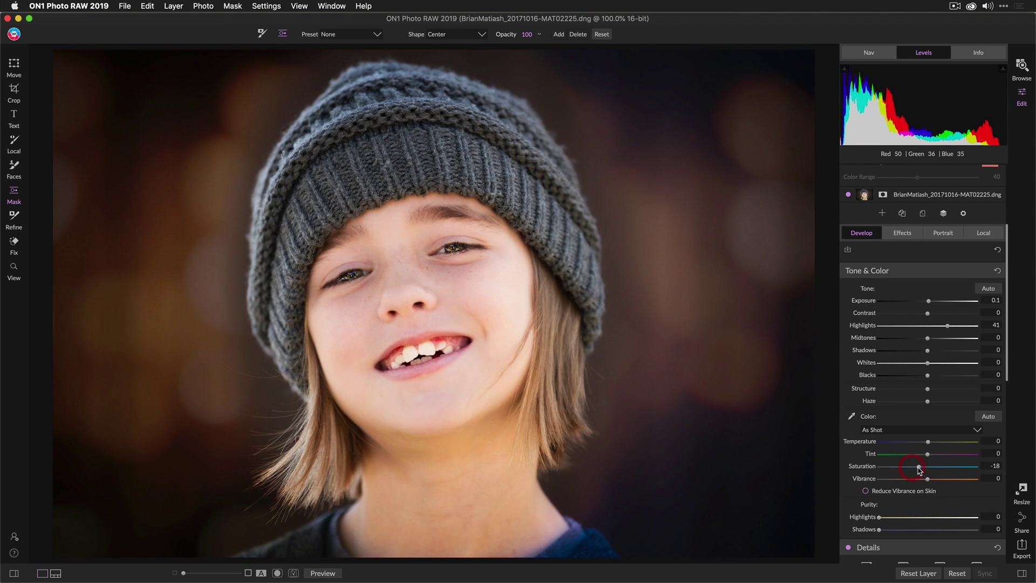
pyautogui.scroll(1, 915, 445)
pyautogui.scroll(3, 915, 444)
pyautogui.scroll(1, 915, 445)
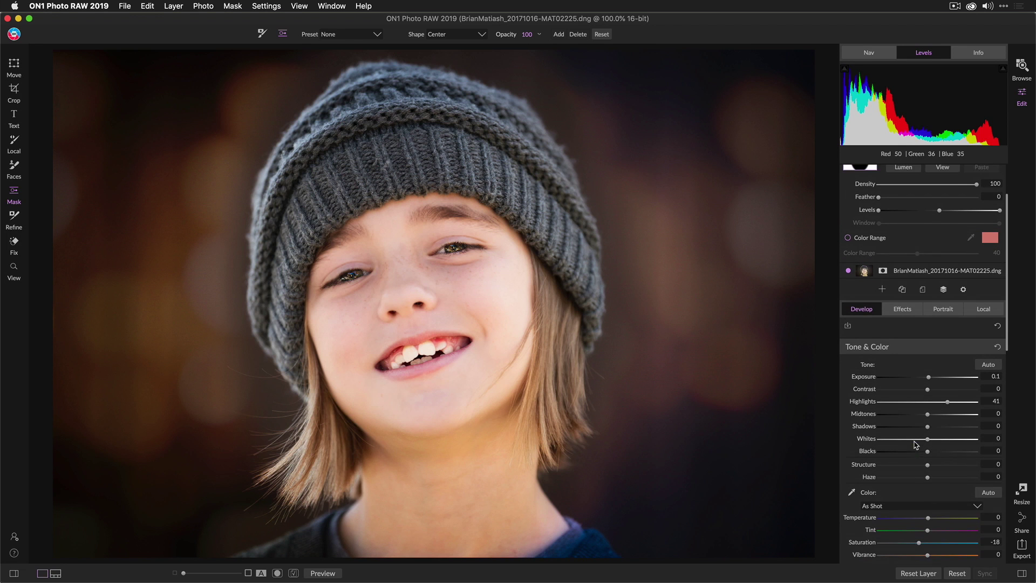
pyautogui.scroll(2, 911, 389)
pyautogui.click(904, 333)
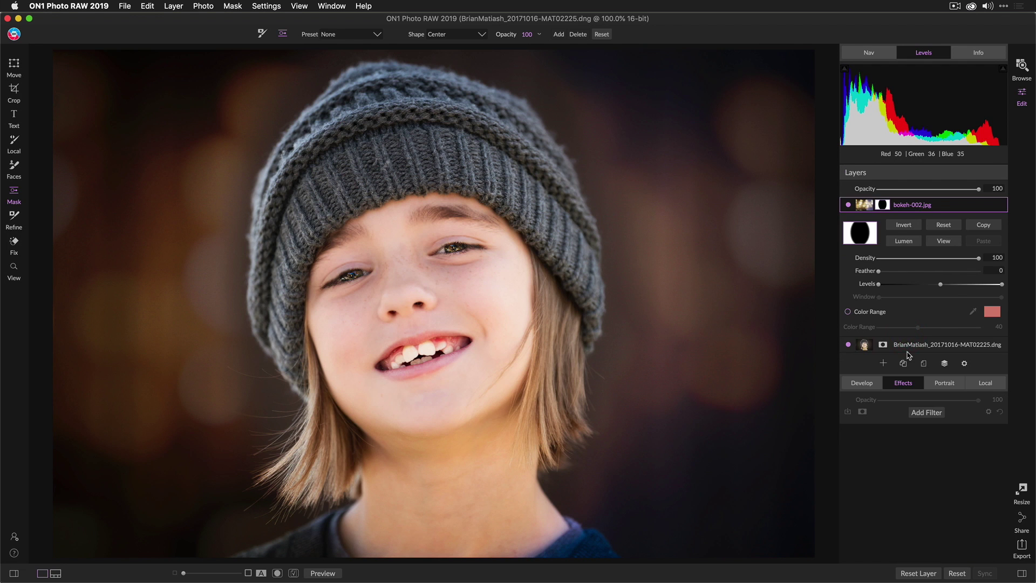
# Add a Lighter-style Glow at 51 opacity to the bokeh-002.jpg layer, then reselect it
pyautogui.click(926, 412)
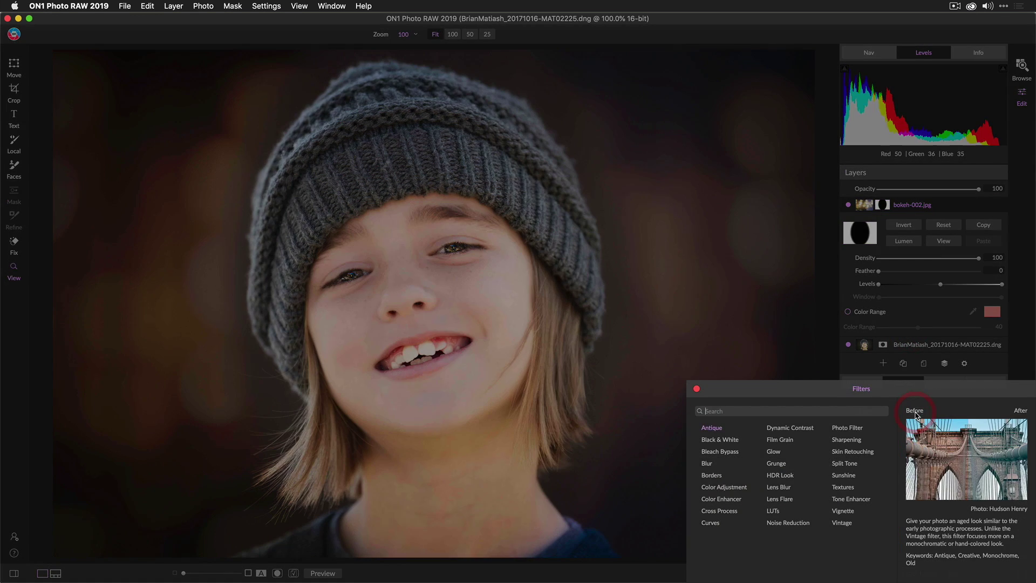
pyautogui.click(785, 454)
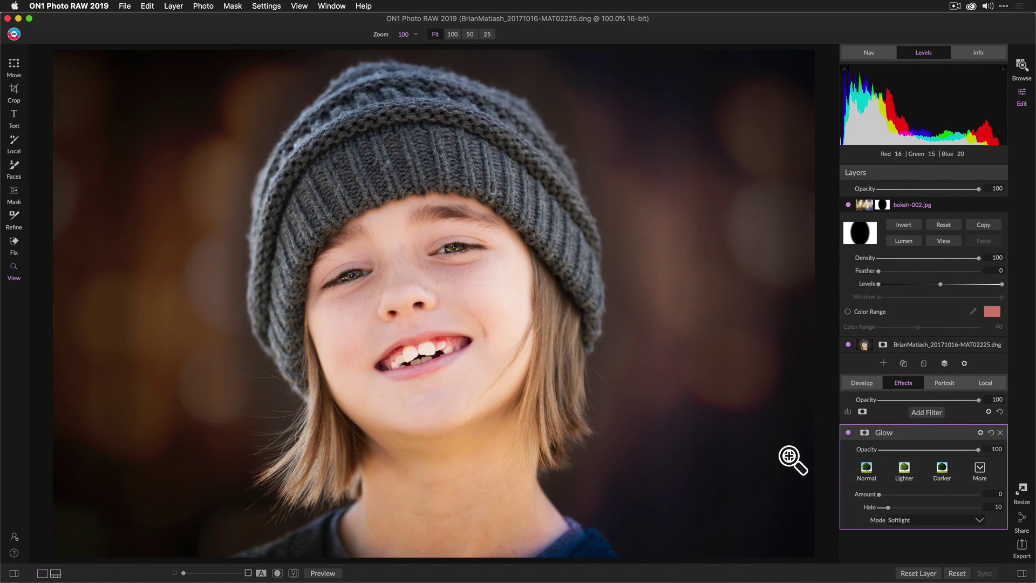
pyautogui.click(899, 473)
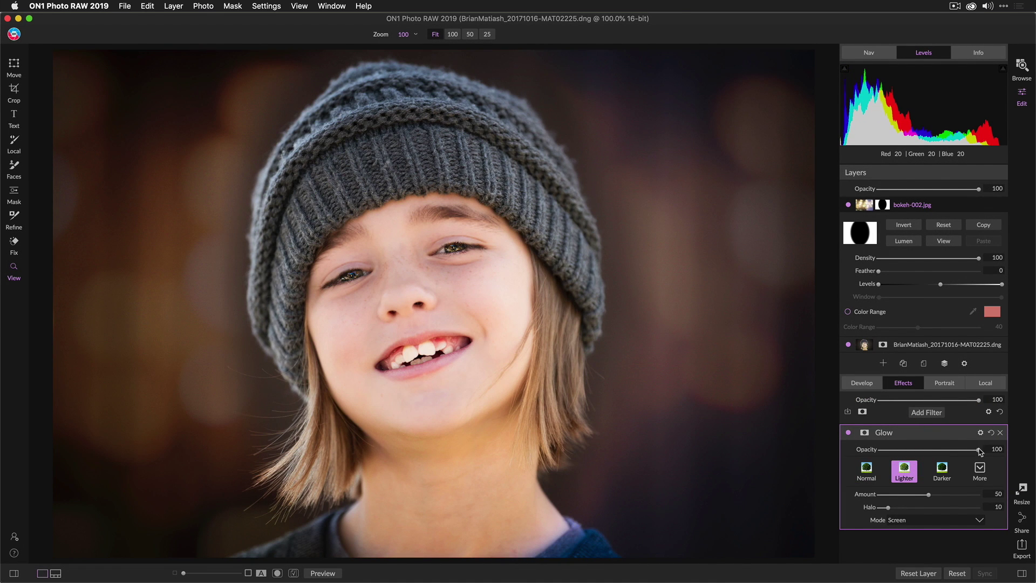
pyautogui.moveTo(980, 451); pyautogui.dragTo(931, 458)
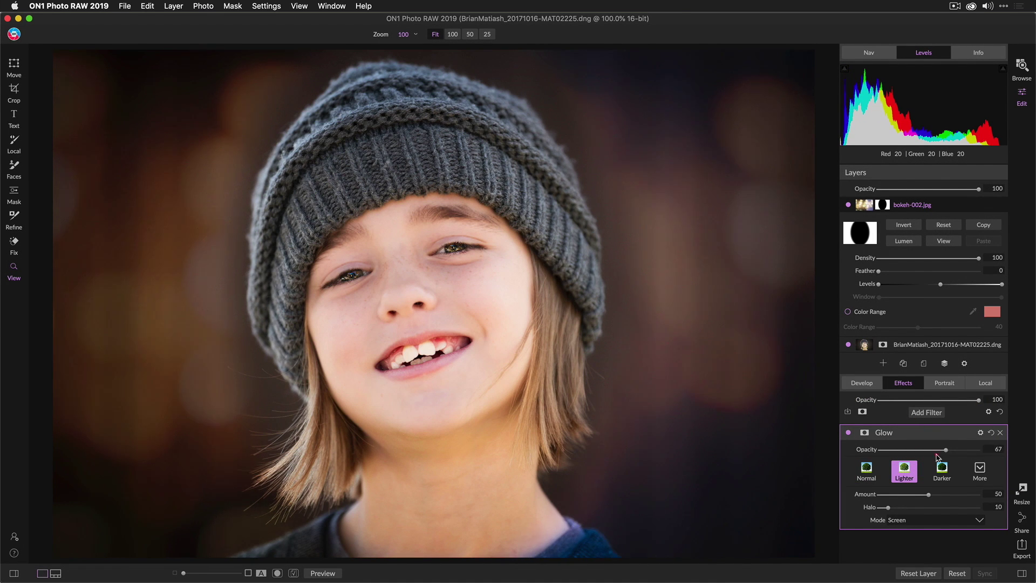
pyautogui.click(920, 346)
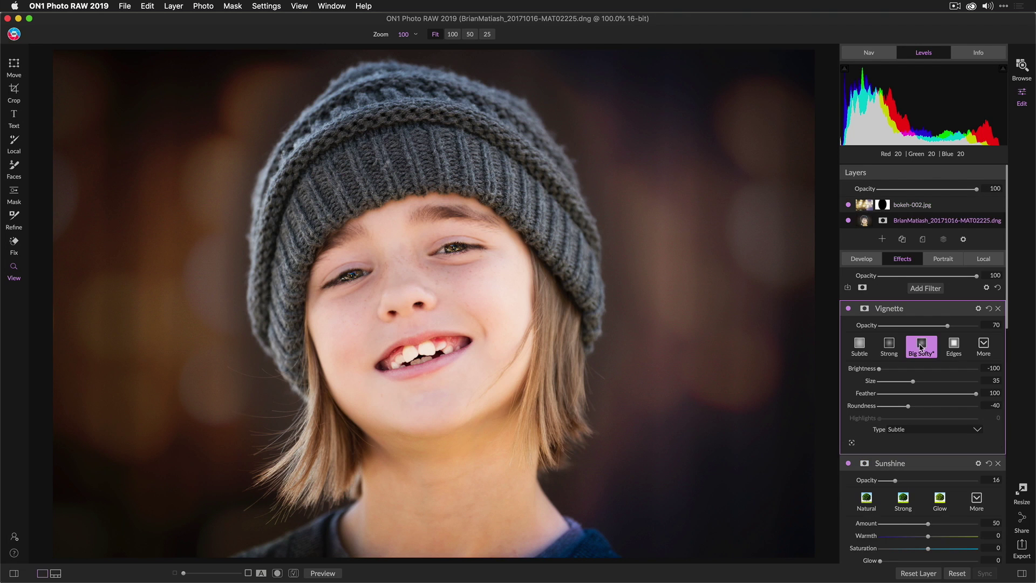
pyautogui.scroll(-3, 908, 341)
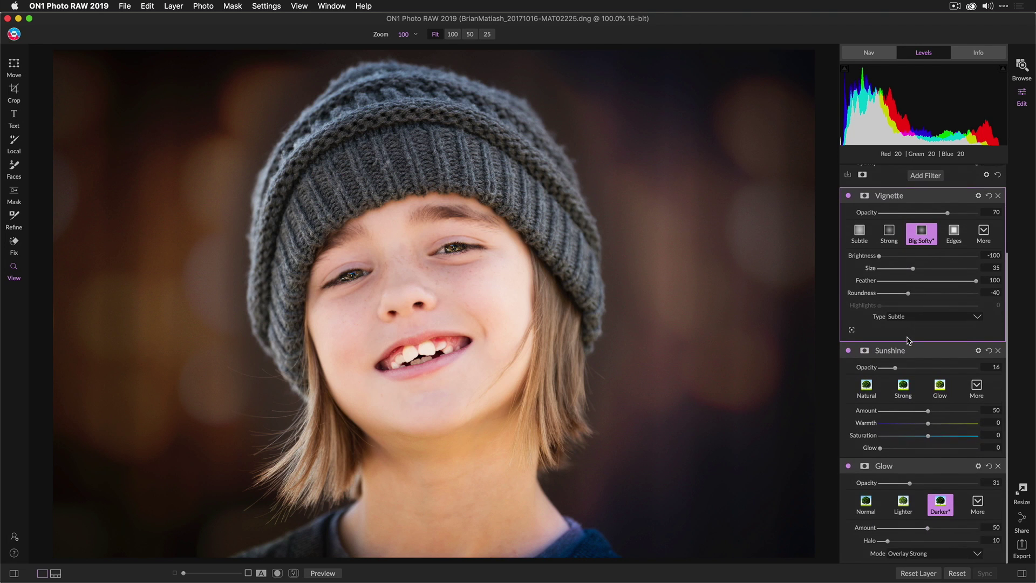
pyautogui.scroll(2, 908, 341)
pyautogui.scroll(1, 908, 341)
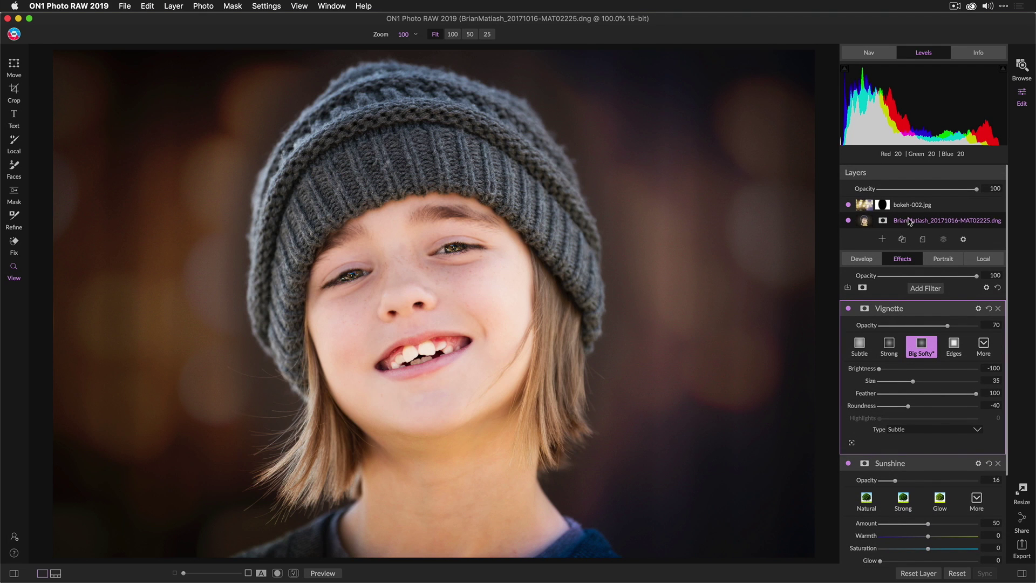
pyautogui.click(910, 207)
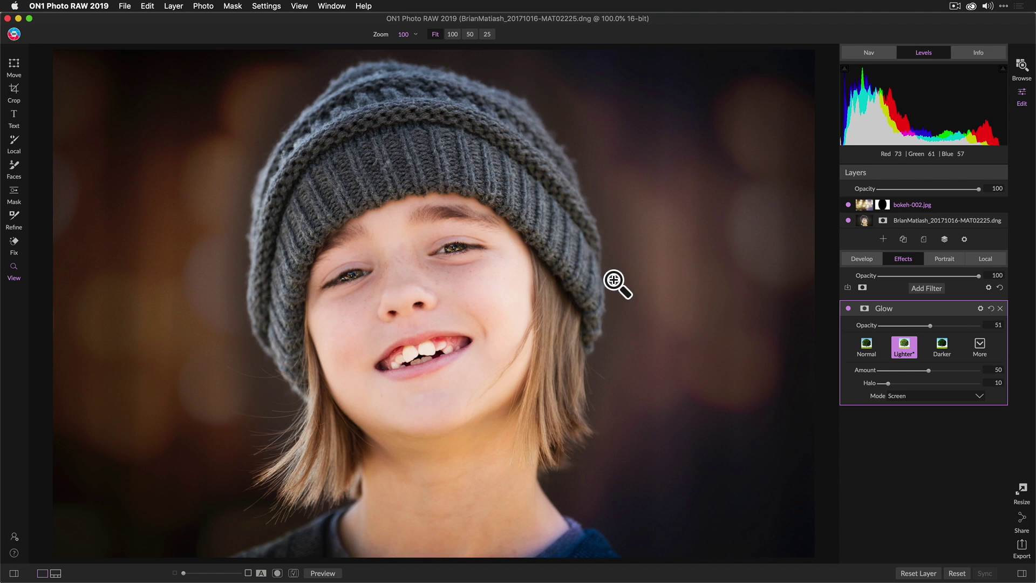
# Hide the bokeh layer and add Rice Paper Light.jpg from Textures > Paper as a layer
pyautogui.click(848, 205)
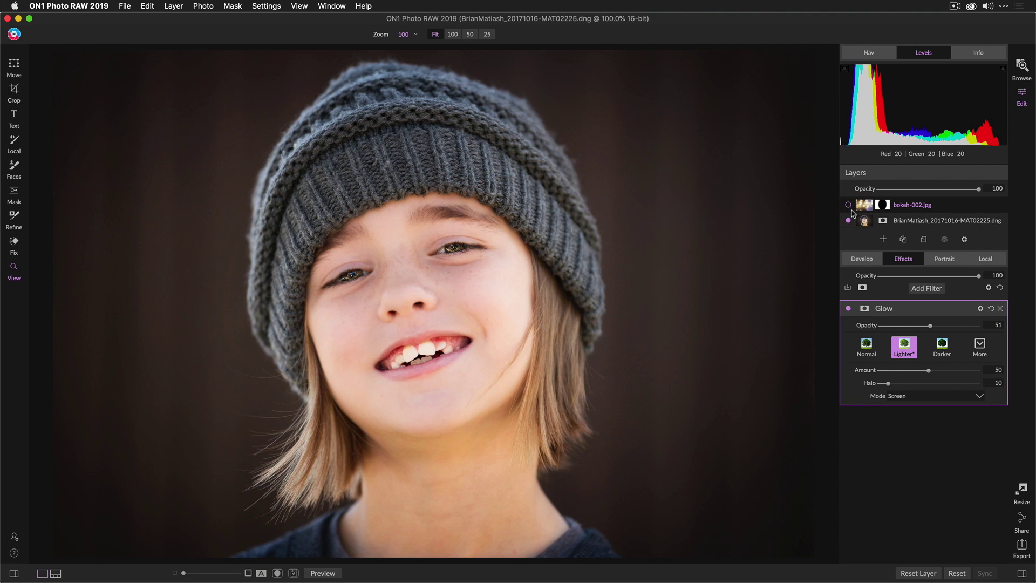
pyautogui.click(884, 239)
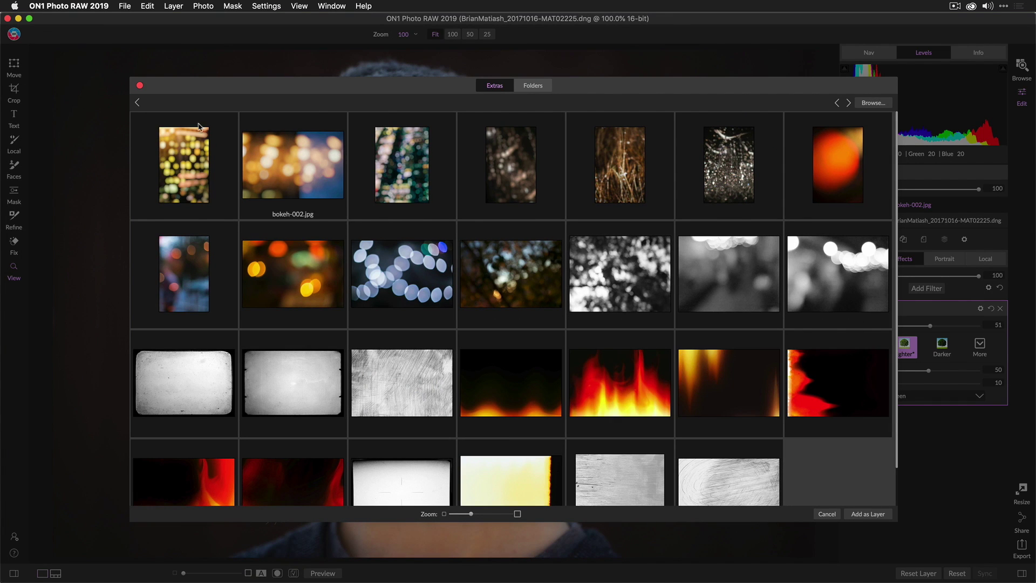
pyautogui.click(139, 105)
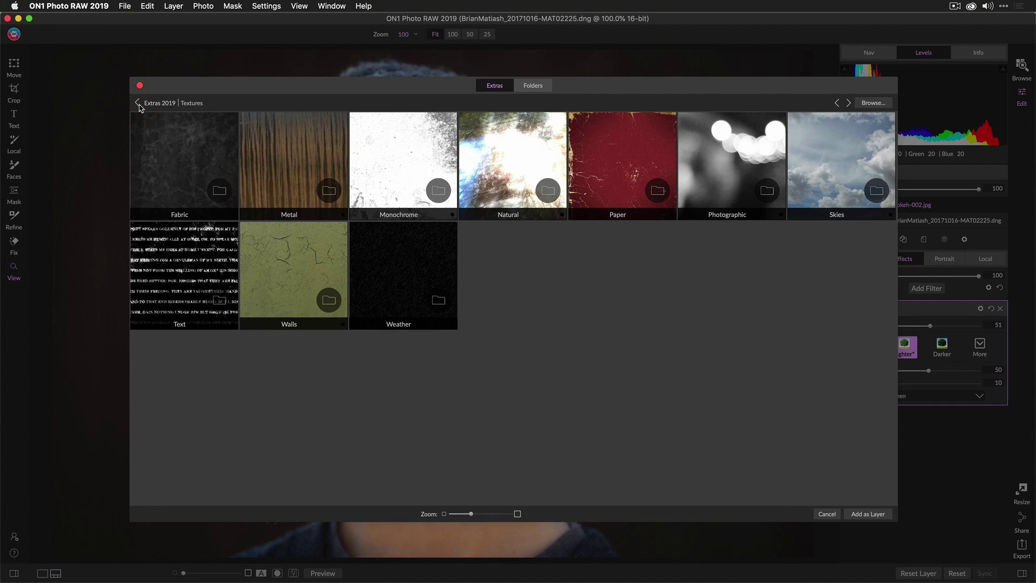
pyautogui.click(597, 168)
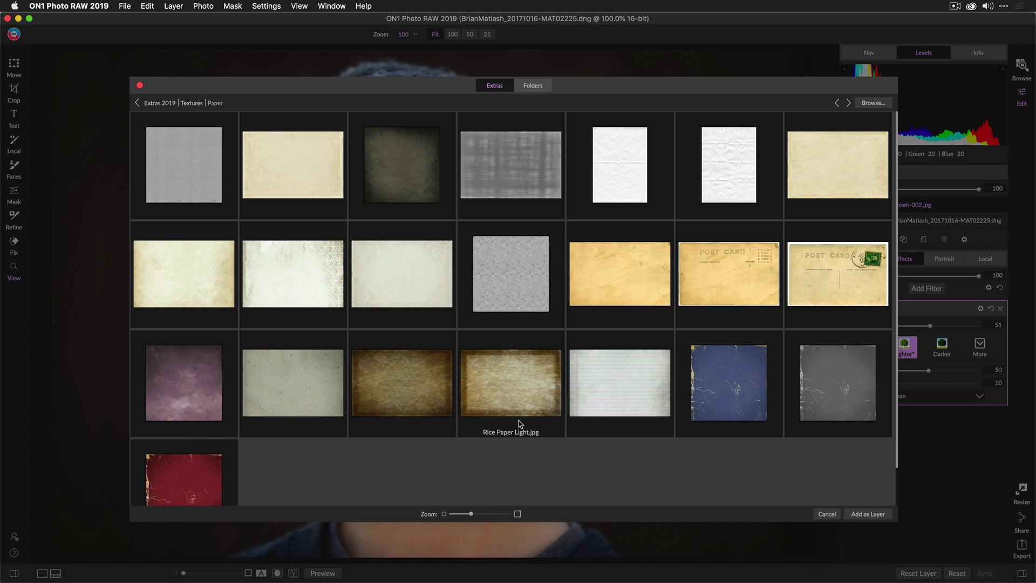
pyautogui.click(506, 397)
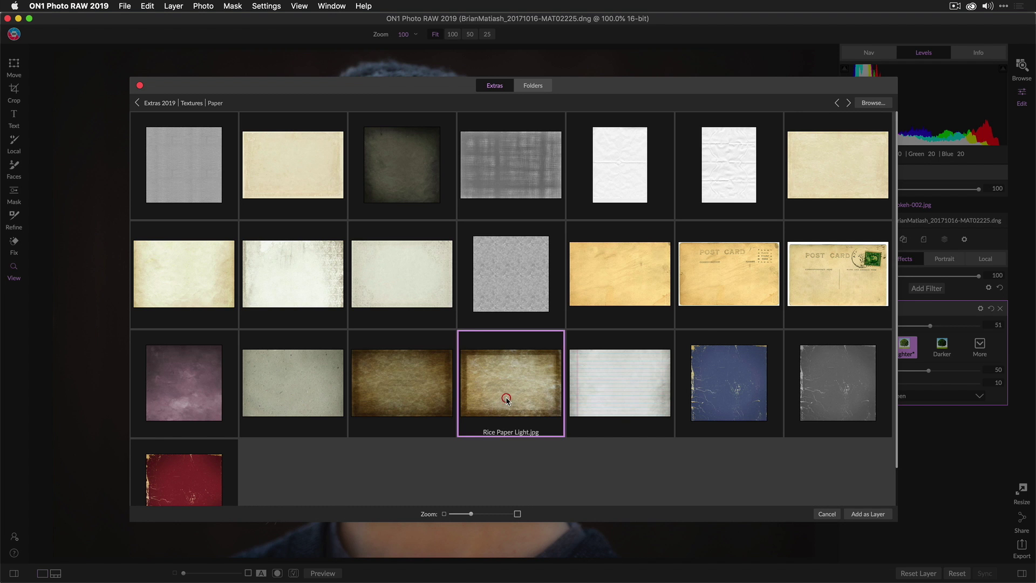
pyautogui.doubleClick(506, 397)
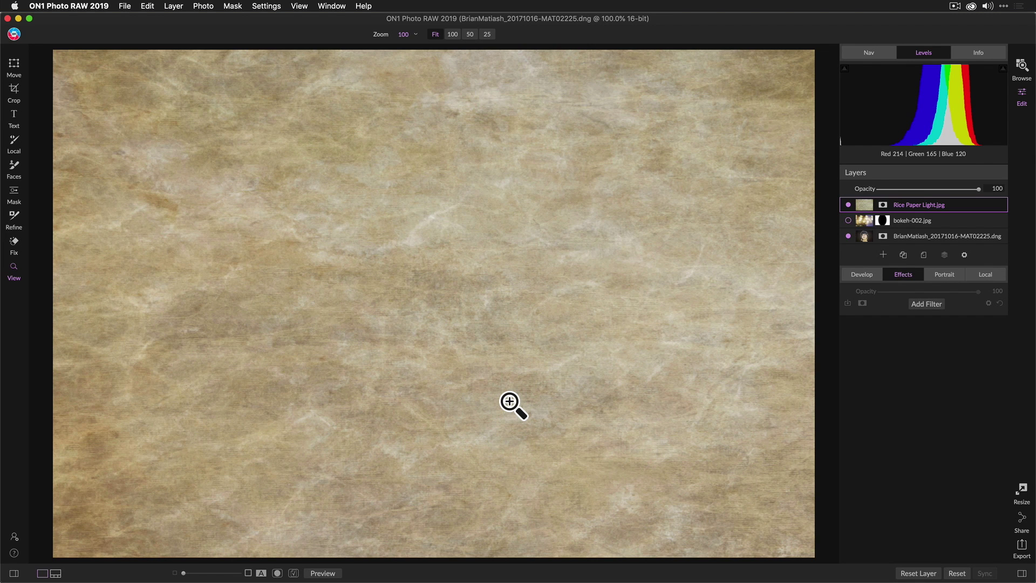
# Set the Rice Paper Light layer to Multiply blending at about 65 opacity
pyautogui.click(964, 256)
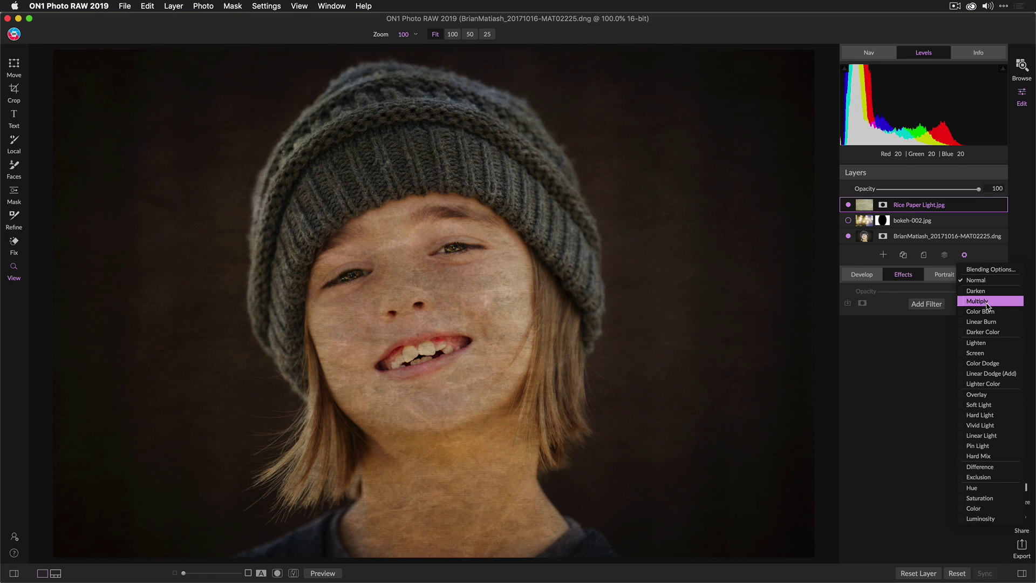
pyautogui.click(988, 303)
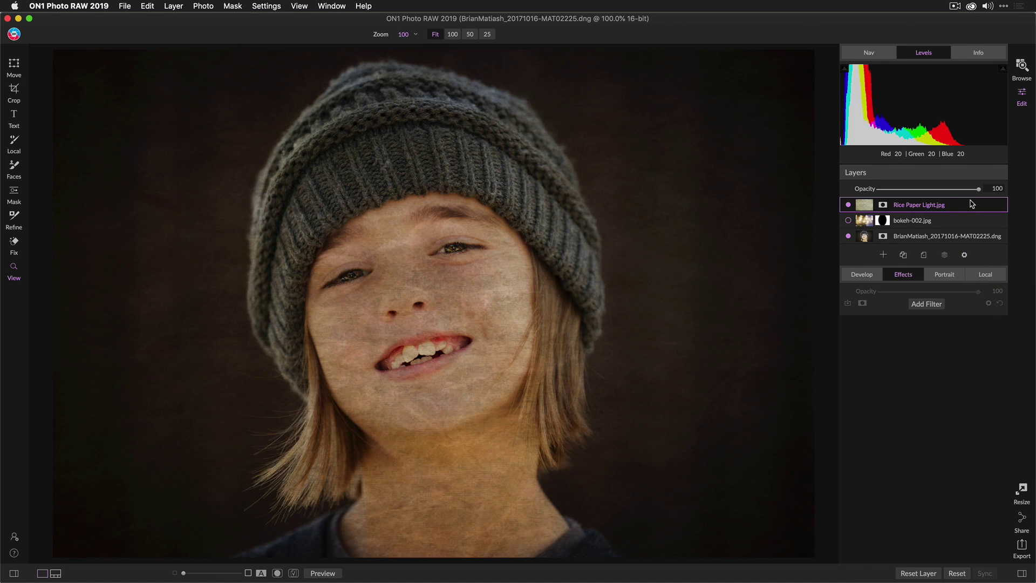
pyautogui.moveTo(978, 188); pyautogui.dragTo(944, 193)
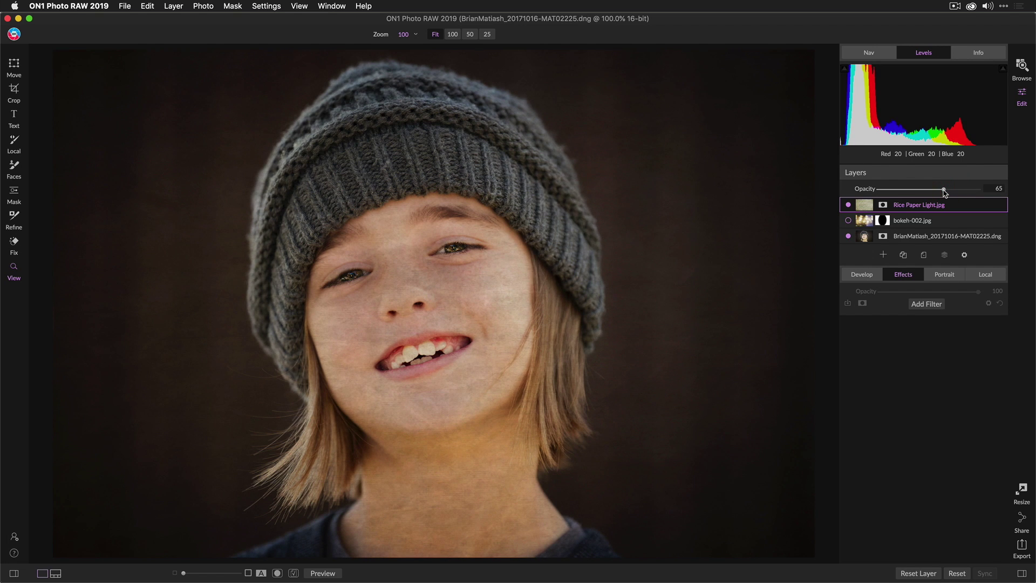
# Copy the bokeh layer's vignette mask and paste it onto the Rice Paper Light layer
pyautogui.click(883, 223)
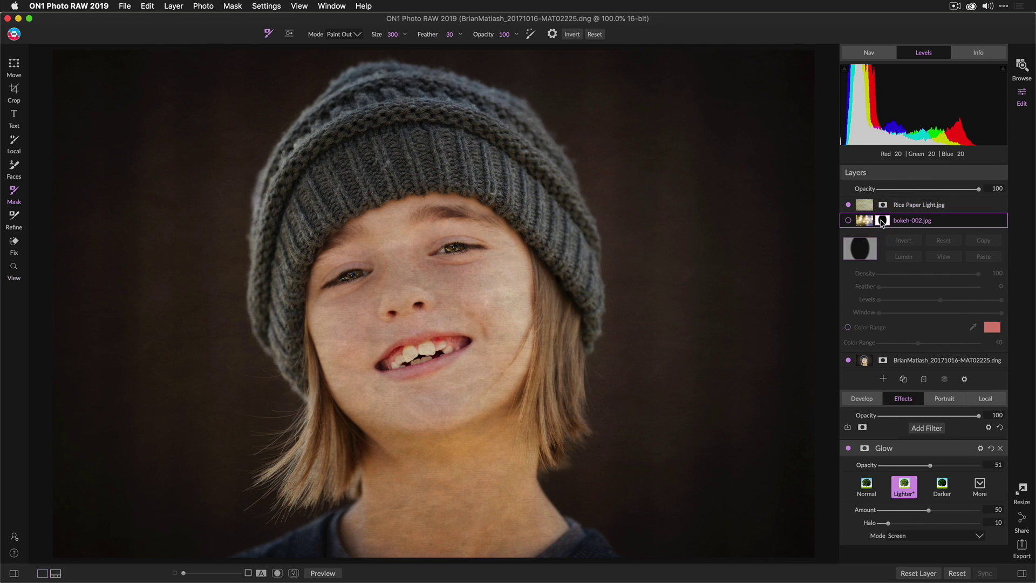
pyautogui.click(847, 220)
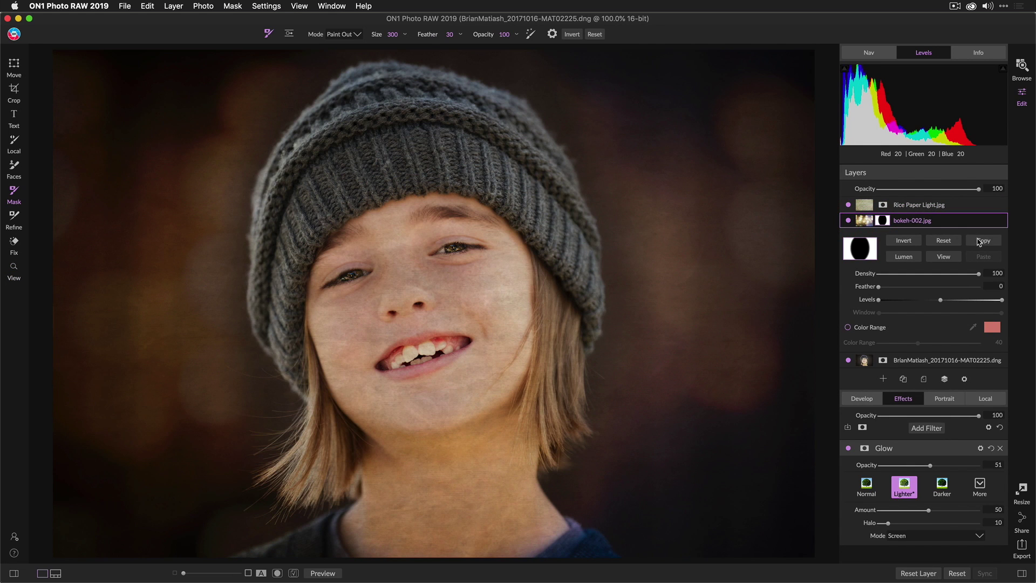
pyautogui.click(981, 242)
pyautogui.click(848, 220)
pyautogui.click(906, 210)
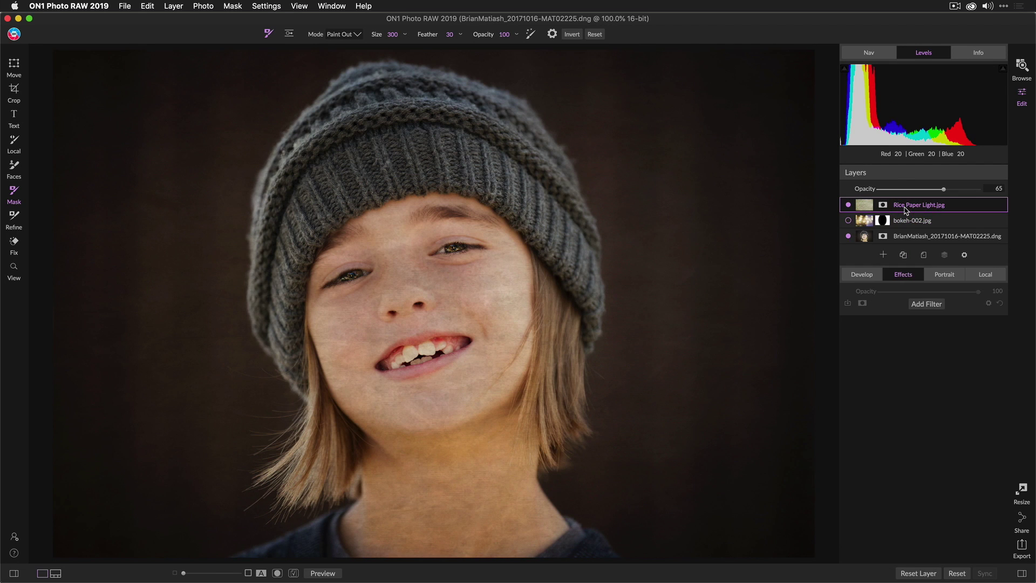
pyautogui.click(884, 206)
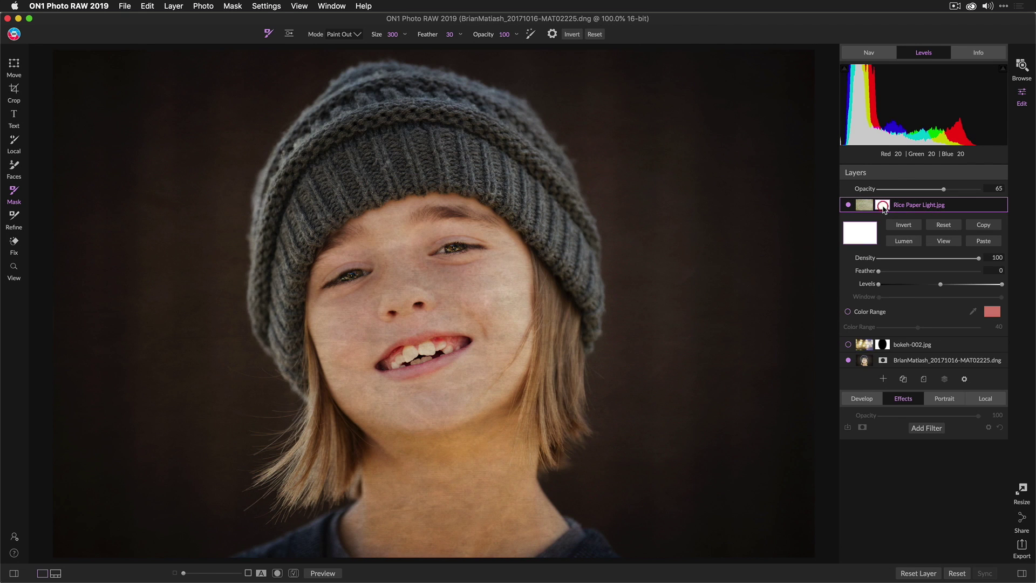
pyautogui.click(982, 241)
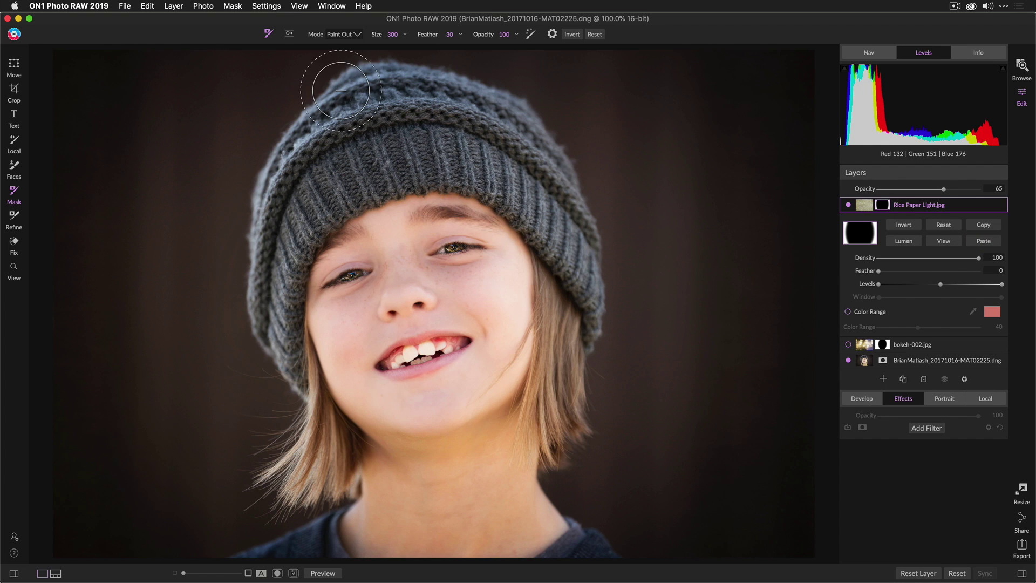
# Reshape the pasted oval gradient mask narrower, rounder and slightly lower around the face
pyautogui.click(290, 33)
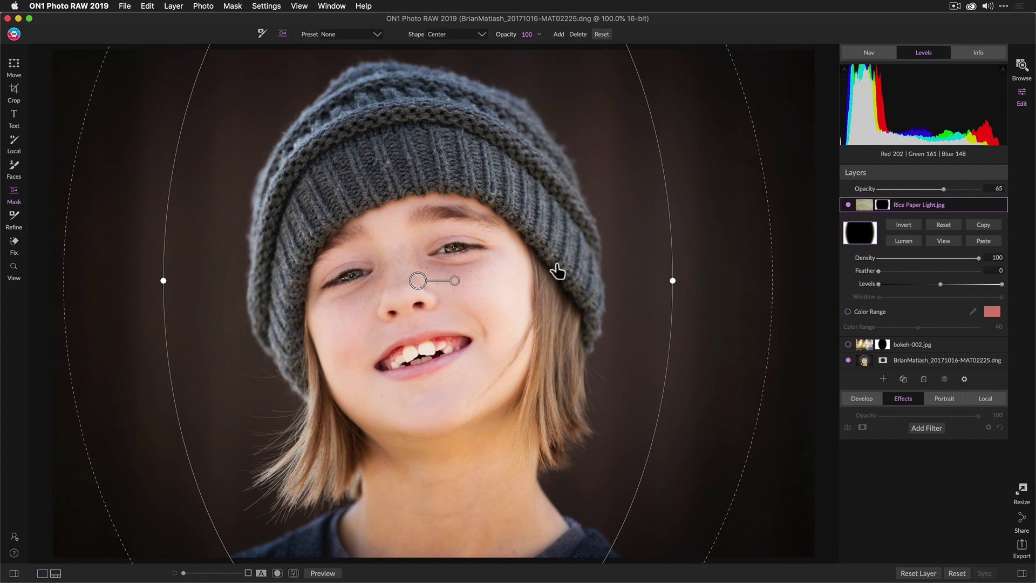
pyautogui.moveTo(672, 282); pyautogui.dragTo(567, 297)
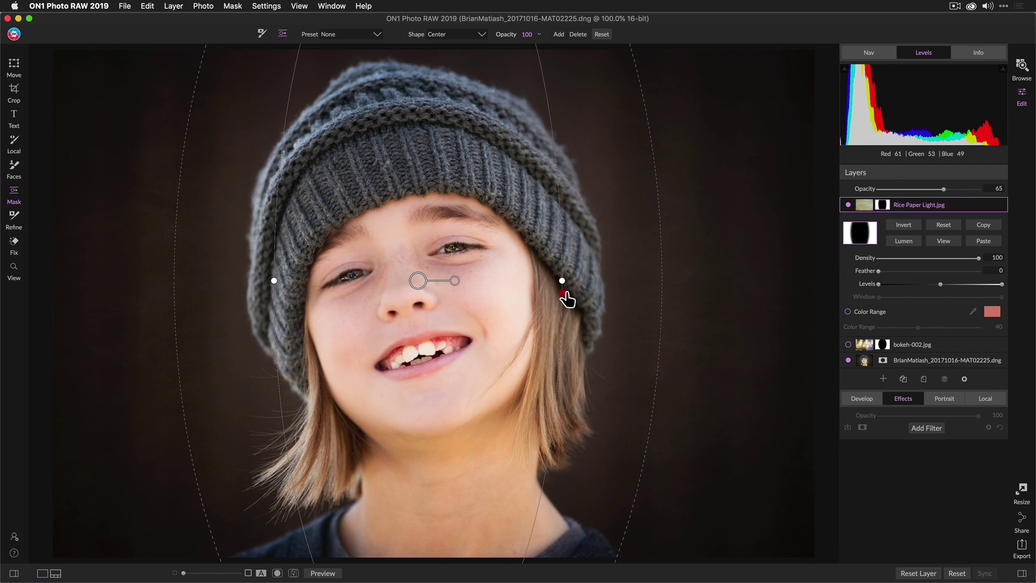
pyautogui.press('super+minus')
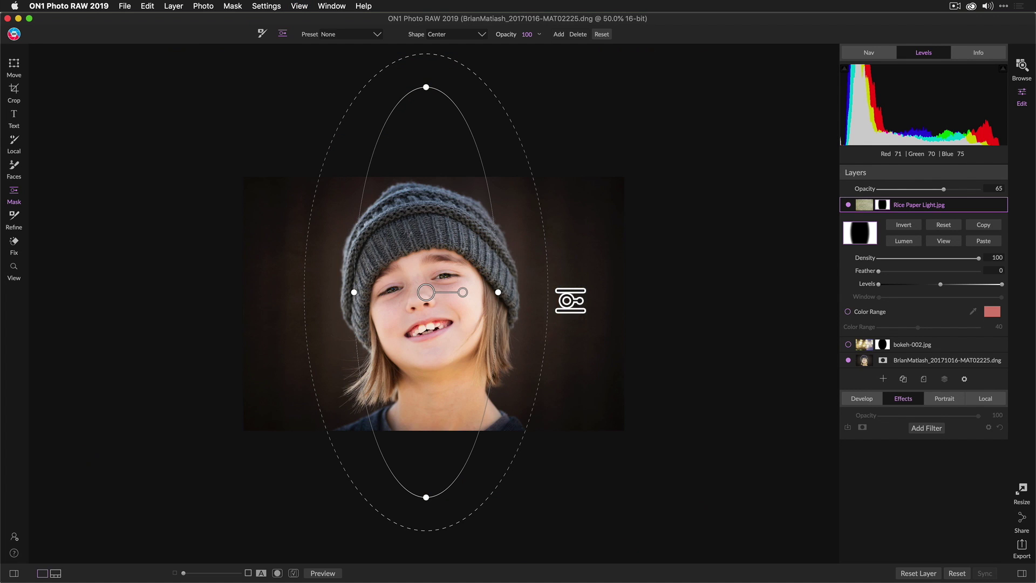
pyautogui.moveTo(426, 86)
pyautogui.mouseDown()
pyautogui.moveTo(427, 200)
pyautogui.moveTo(426, 138)
pyautogui.mouseUp()
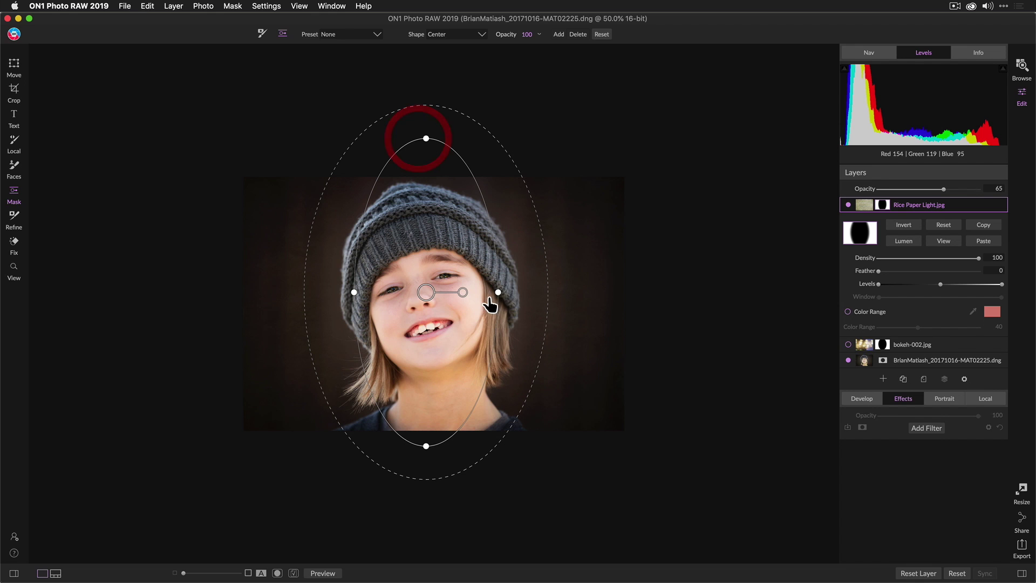
pyautogui.moveTo(498, 292); pyautogui.dragTo(530, 293)
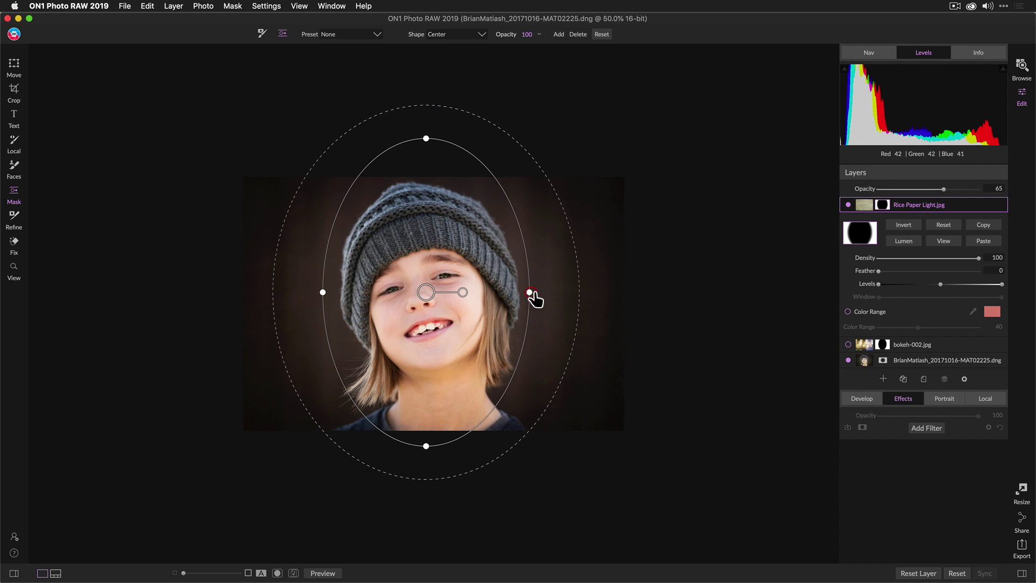
pyautogui.moveTo(425, 292); pyautogui.dragTo(428, 309)
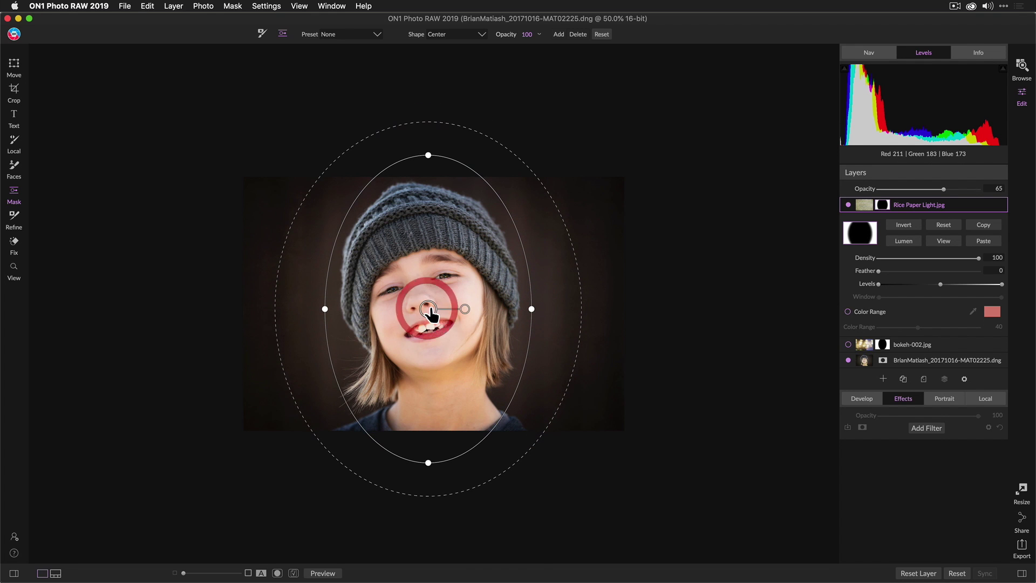
pyautogui.press('super+alt+0')
pyautogui.click(14, 270)
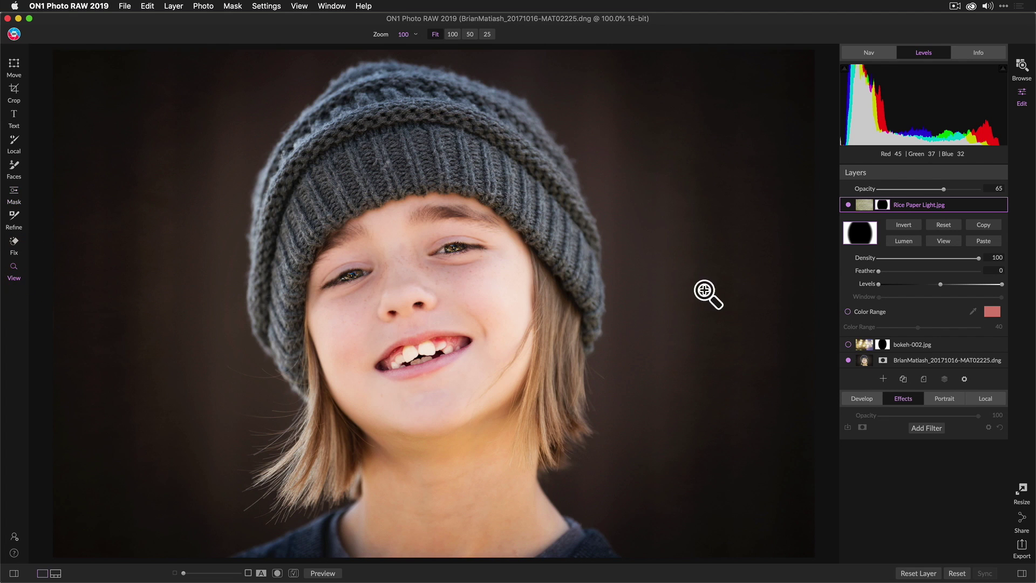
# Turn off Rice Paper Light.jpg and turn bokeh-002.jpg back on
pyautogui.click(849, 205)
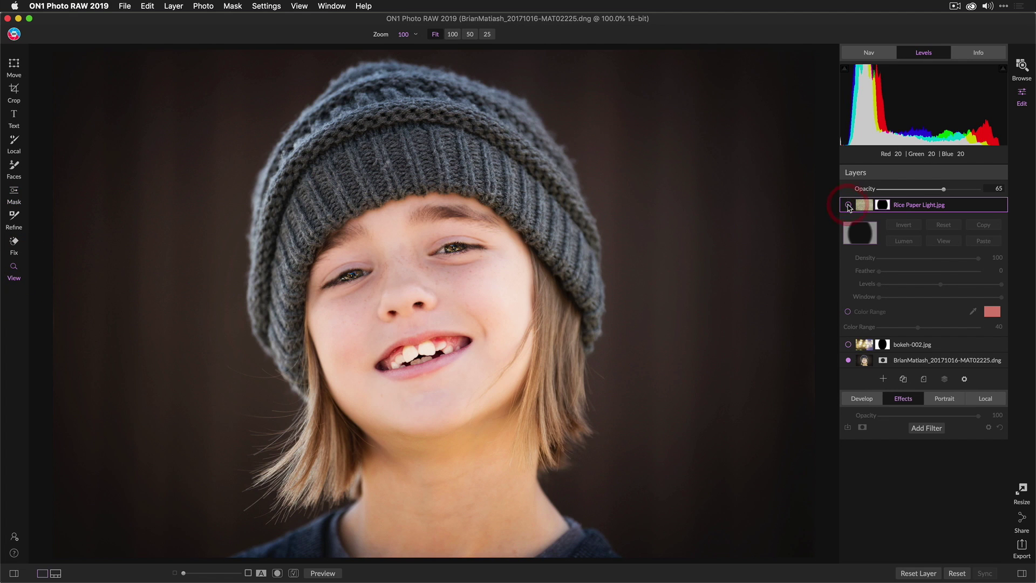
pyautogui.click(849, 346)
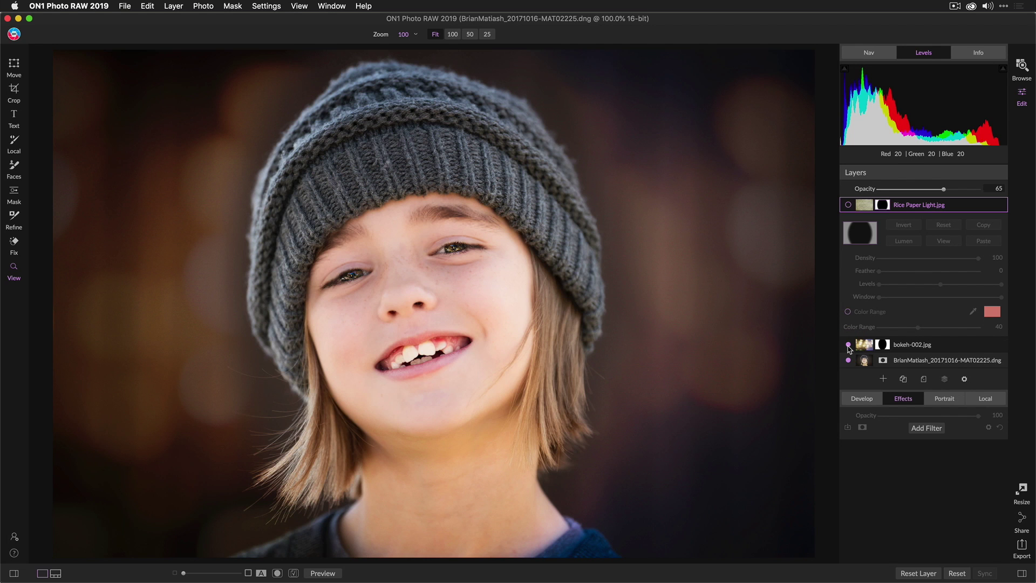